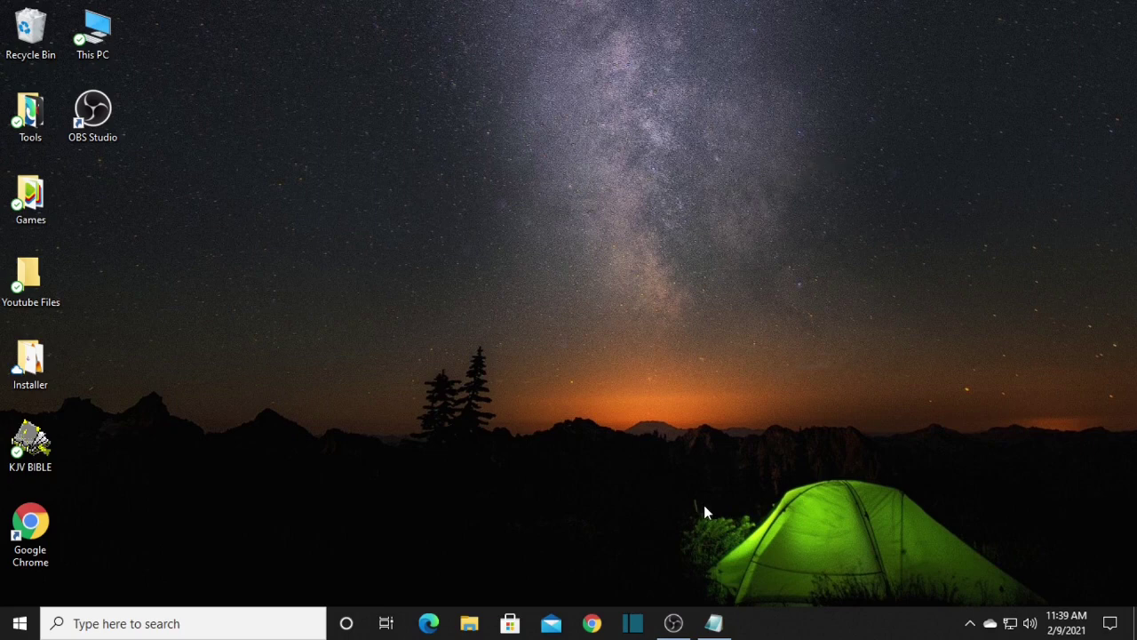
Step: Copy the Cursor Highlighter web address from the open Notepad note and load that page in Chrome
left_click(715, 624)
left_click_drag(508, 89, 575, 139)
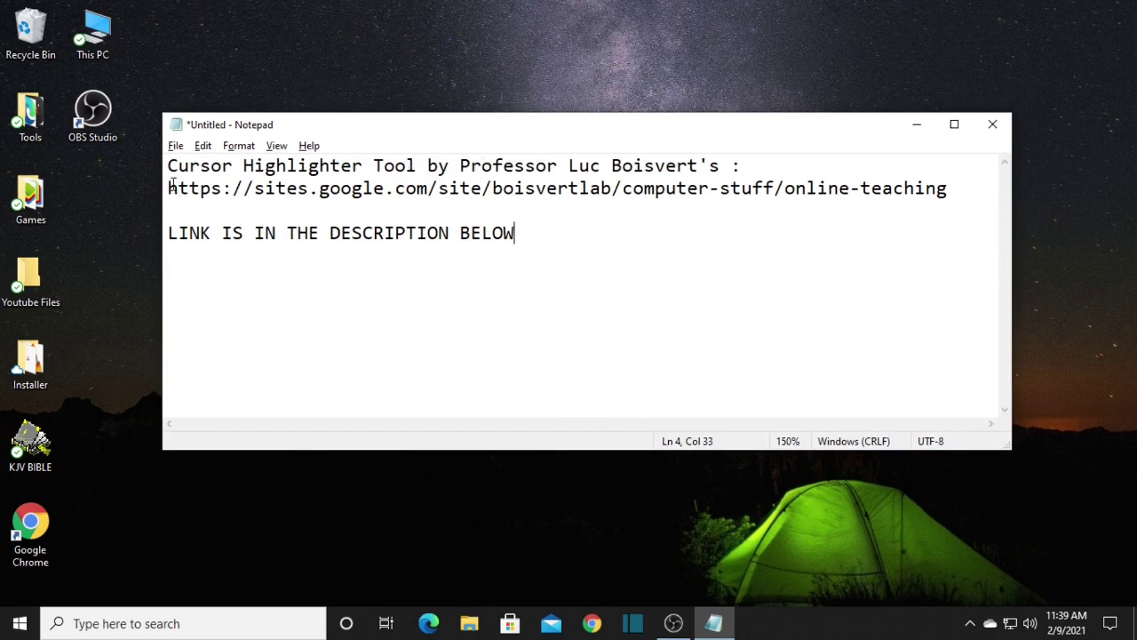
left_click_drag(170, 185, 957, 187)
key("ctrl+c")
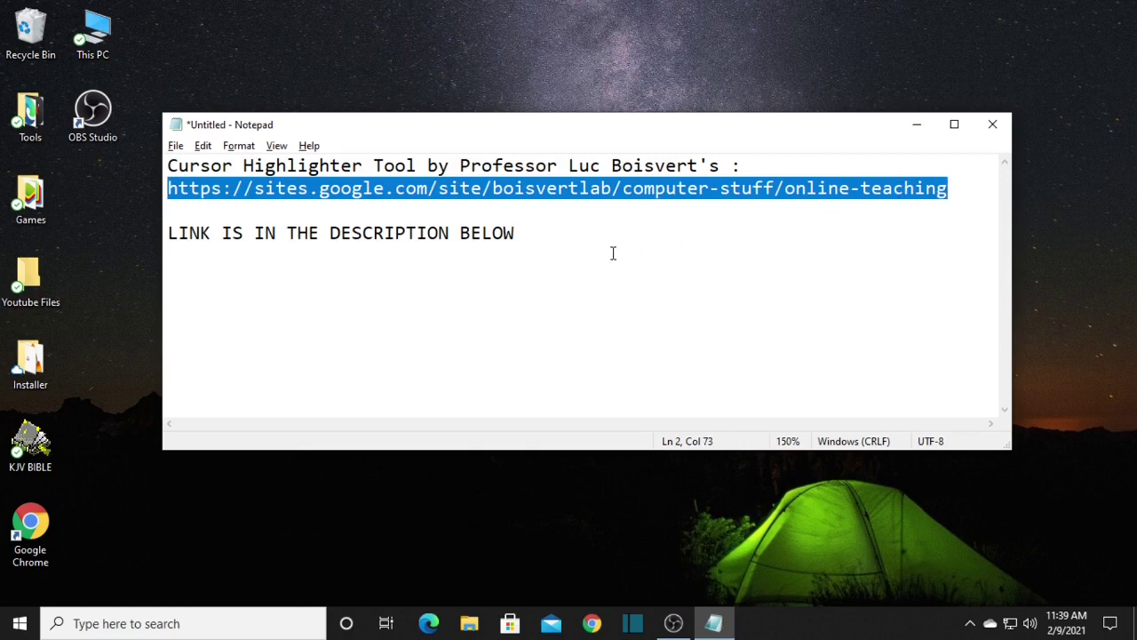
left_click(592, 623)
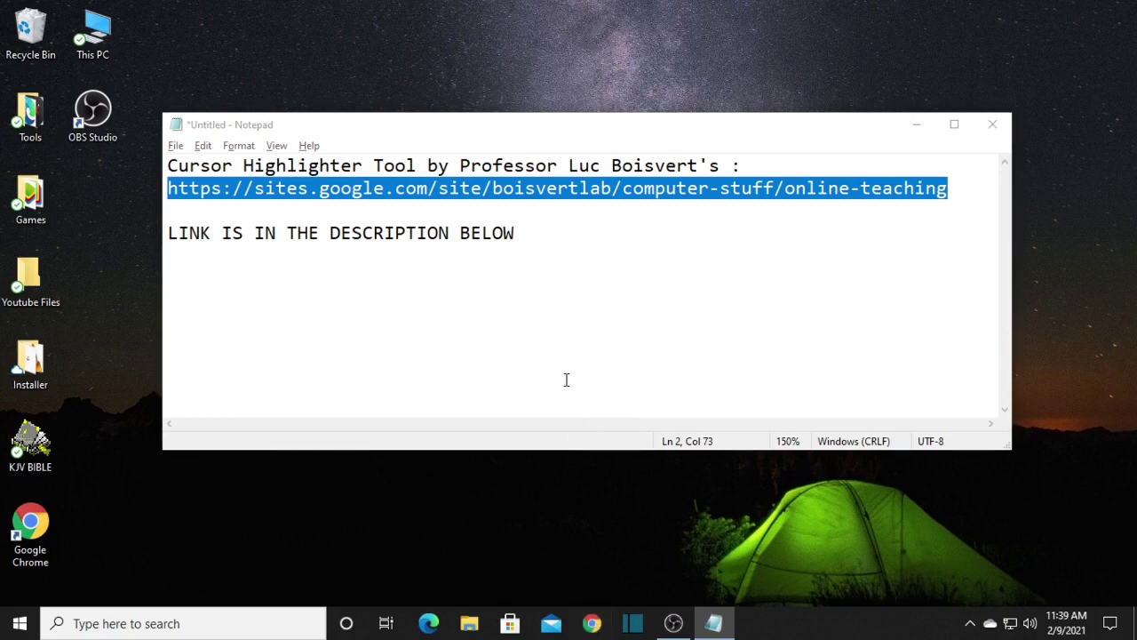
key("ctrl+v")
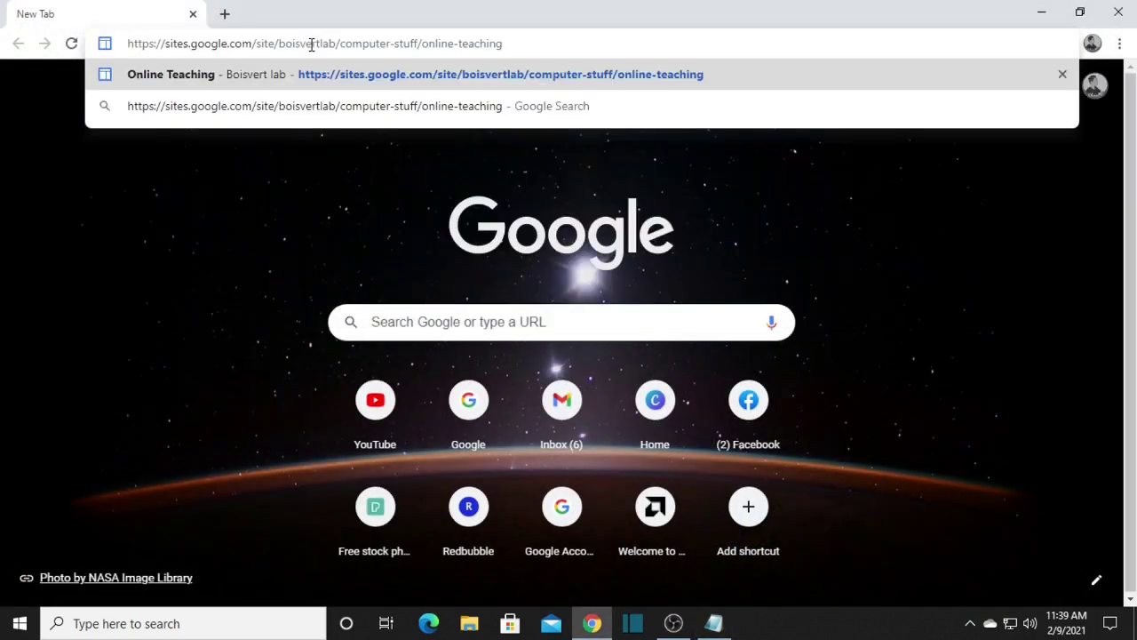
key("Return")
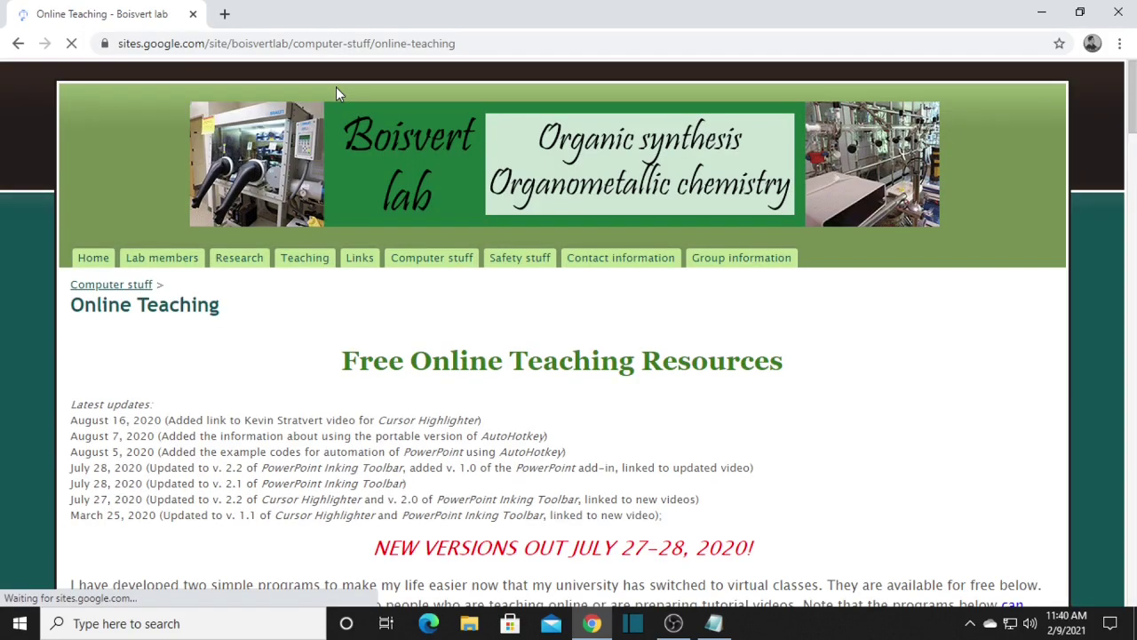
Step: Open the AutoHotkey website in a new tab from the Cursor Highlighter (version 2.2) section and download the current version
left_click_drag(1131, 110, 1094, 369)
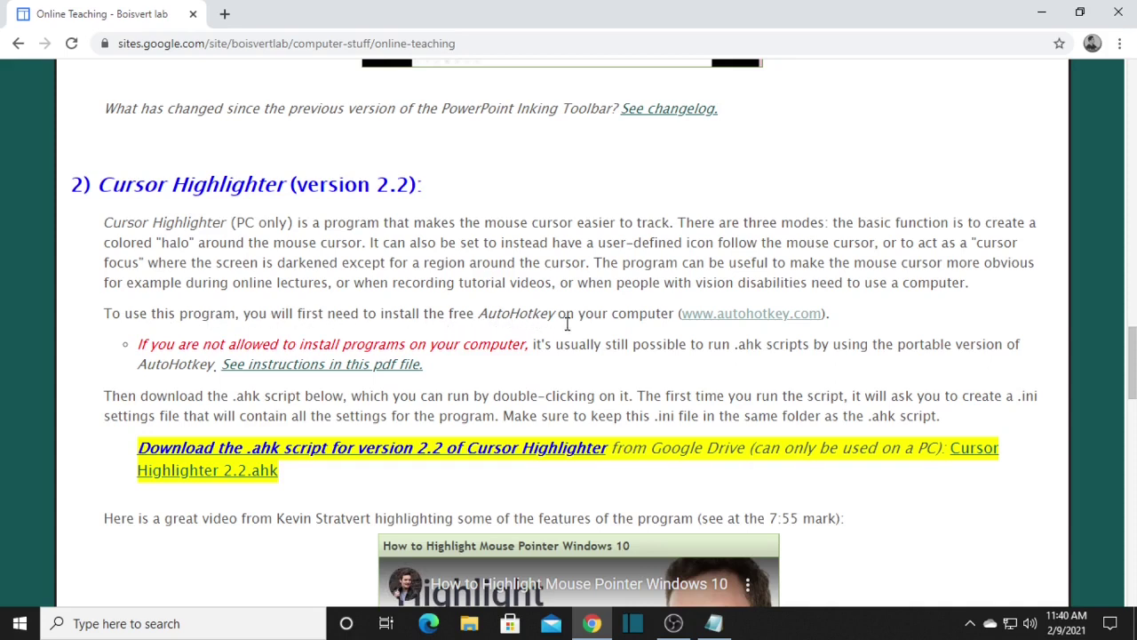
right_click(749, 320)
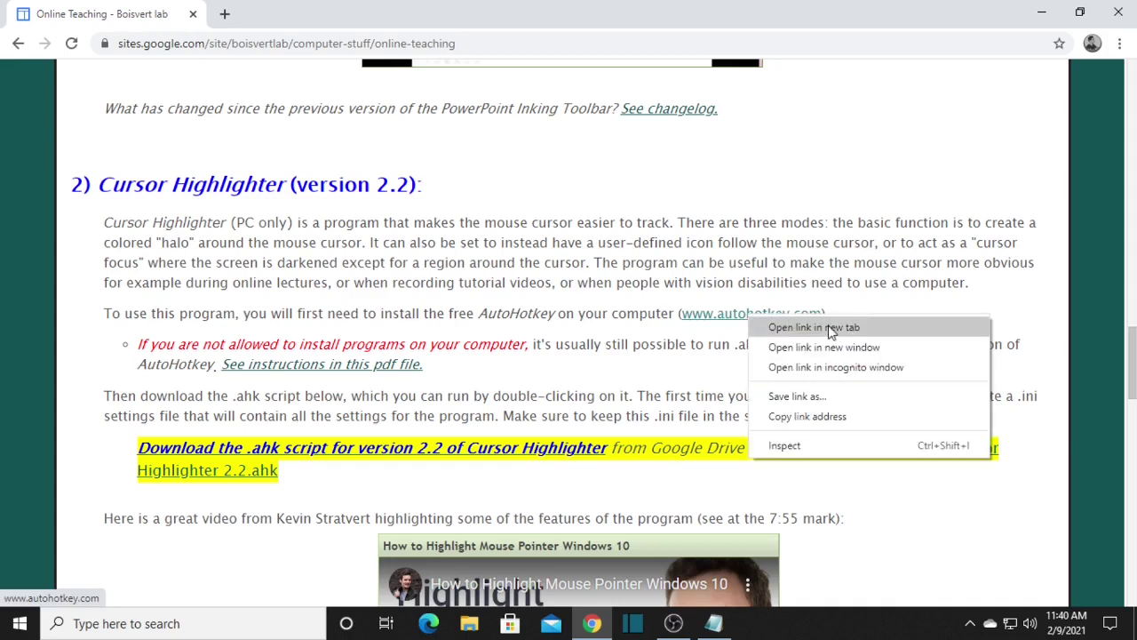
left_click(840, 328)
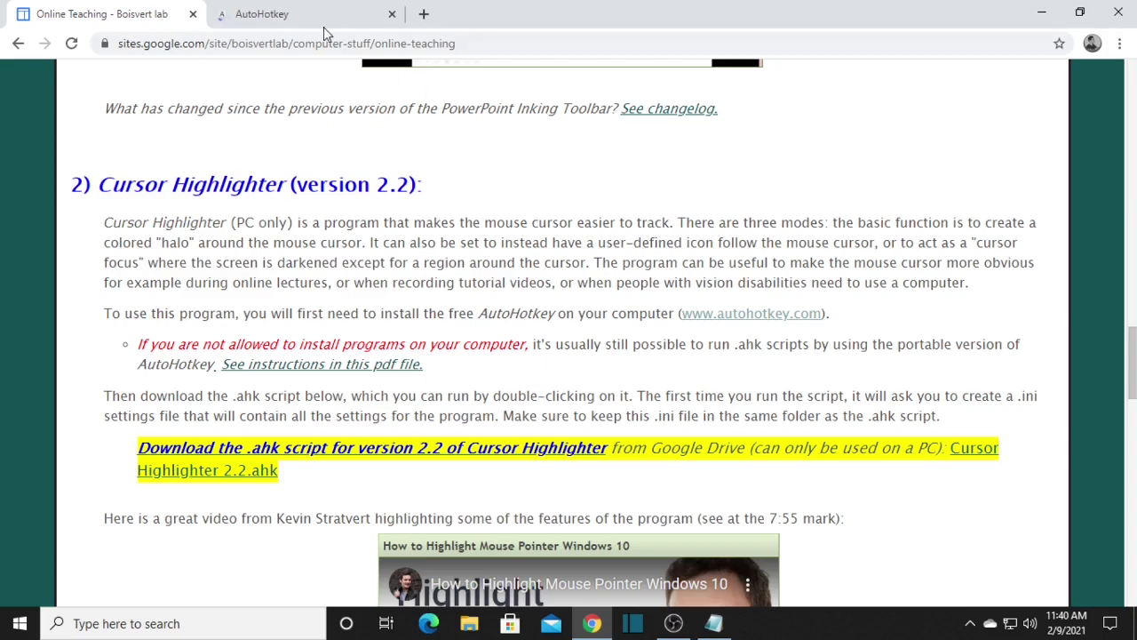
left_click(296, 14)
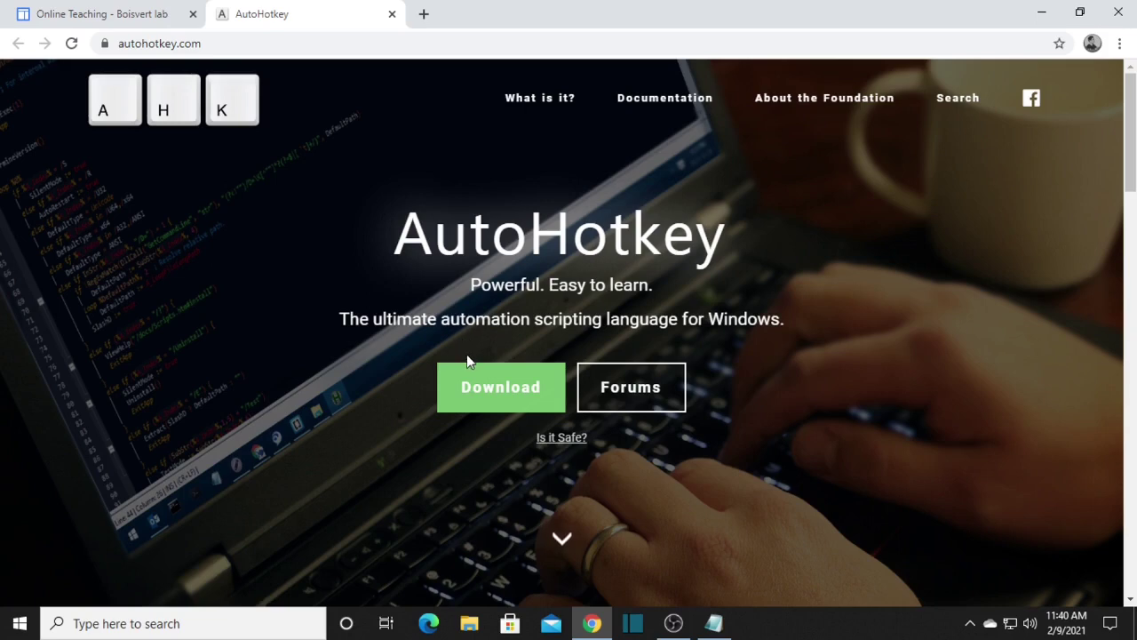
left_click(477, 374)
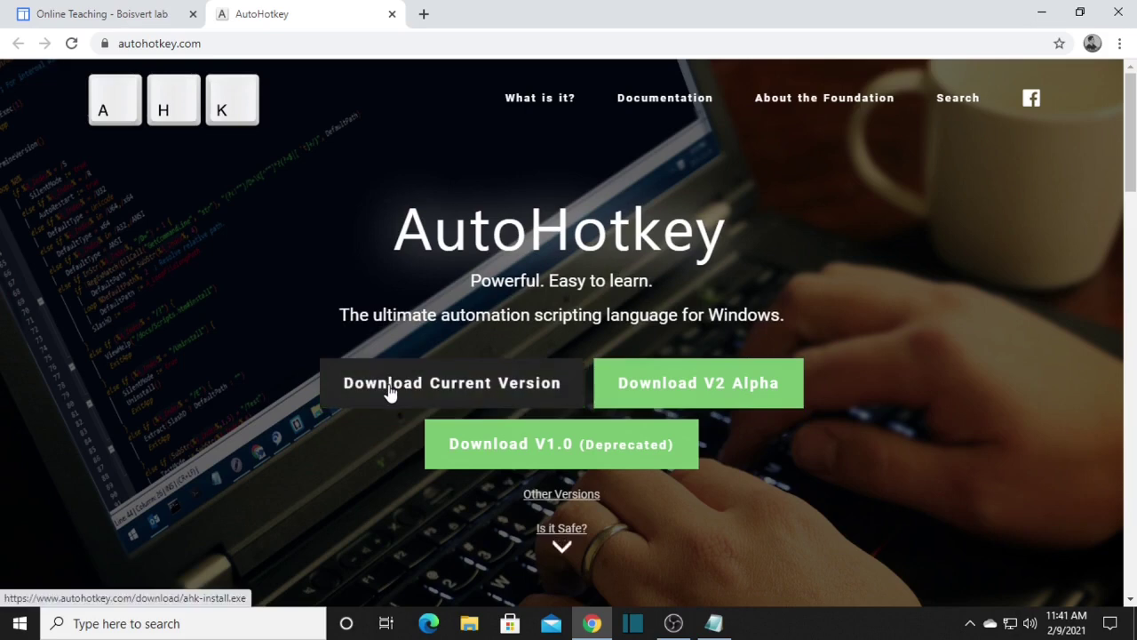
left_click(389, 391)
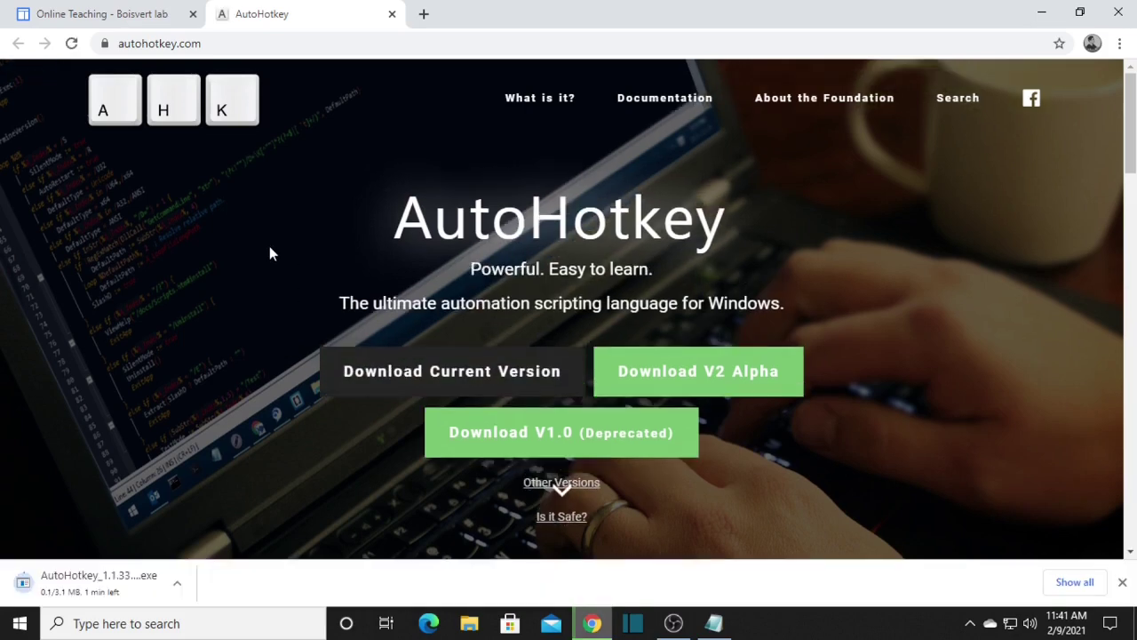
Step: Run the downloaded AutoHotkey setup from its folder as administrator, perform the Express Installation and exit the installer
left_click(178, 590)
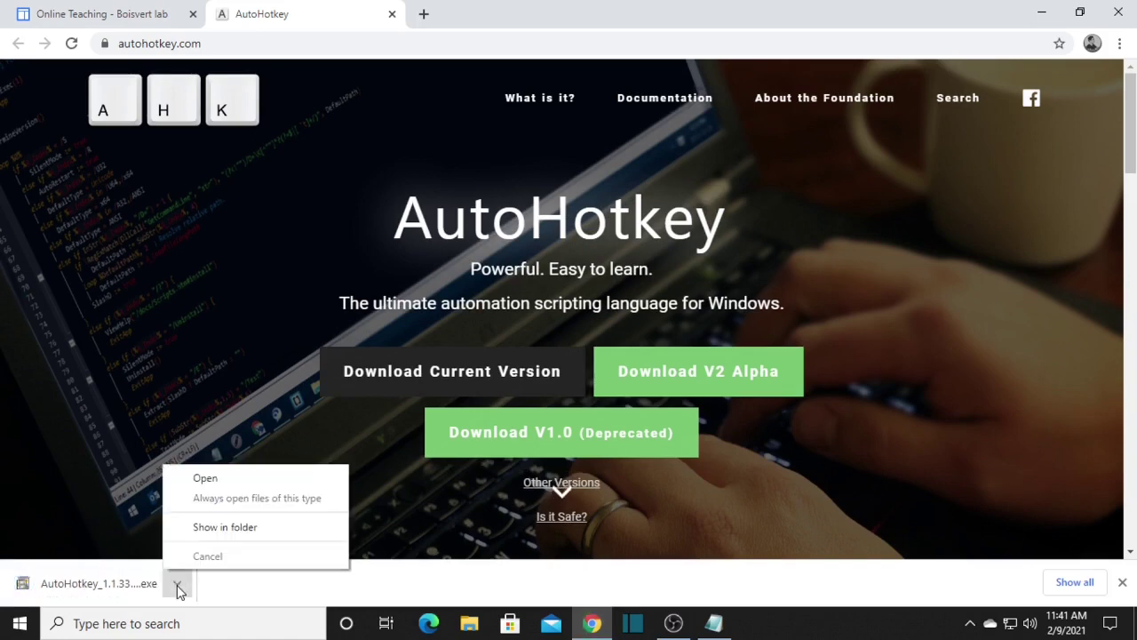
left_click(224, 528)
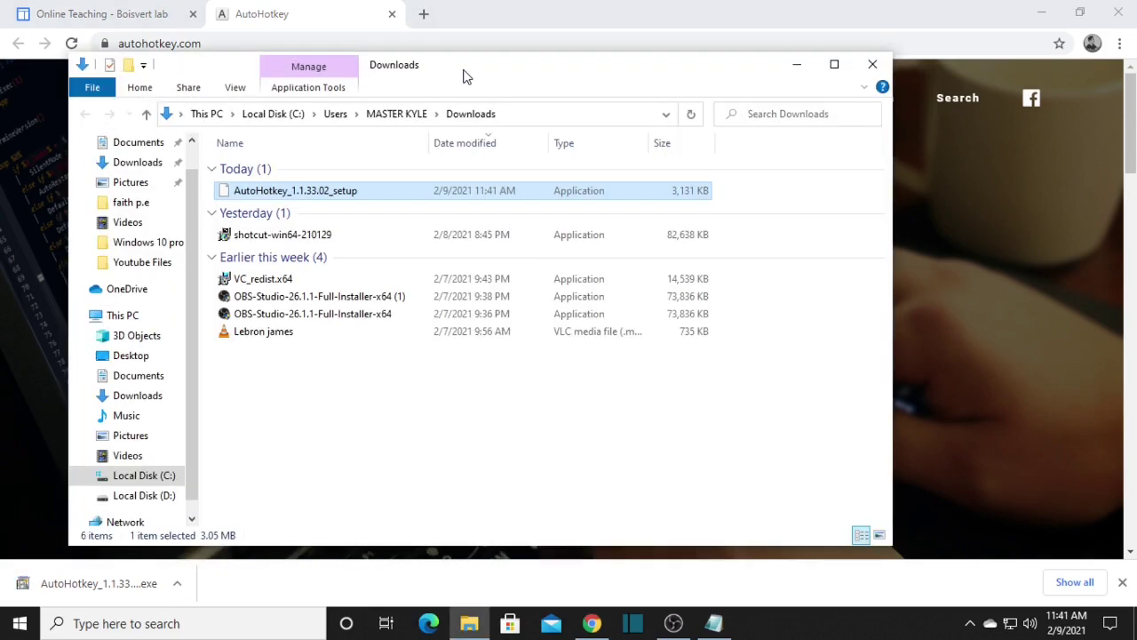
left_click_drag(462, 76, 524, 108)
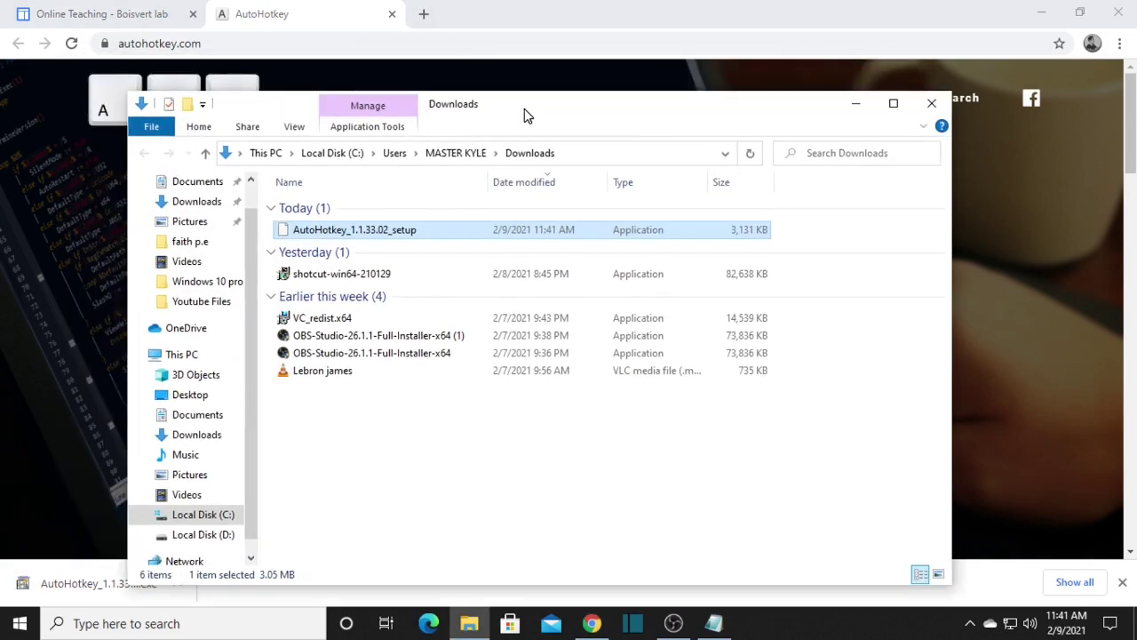
right_click(336, 238)
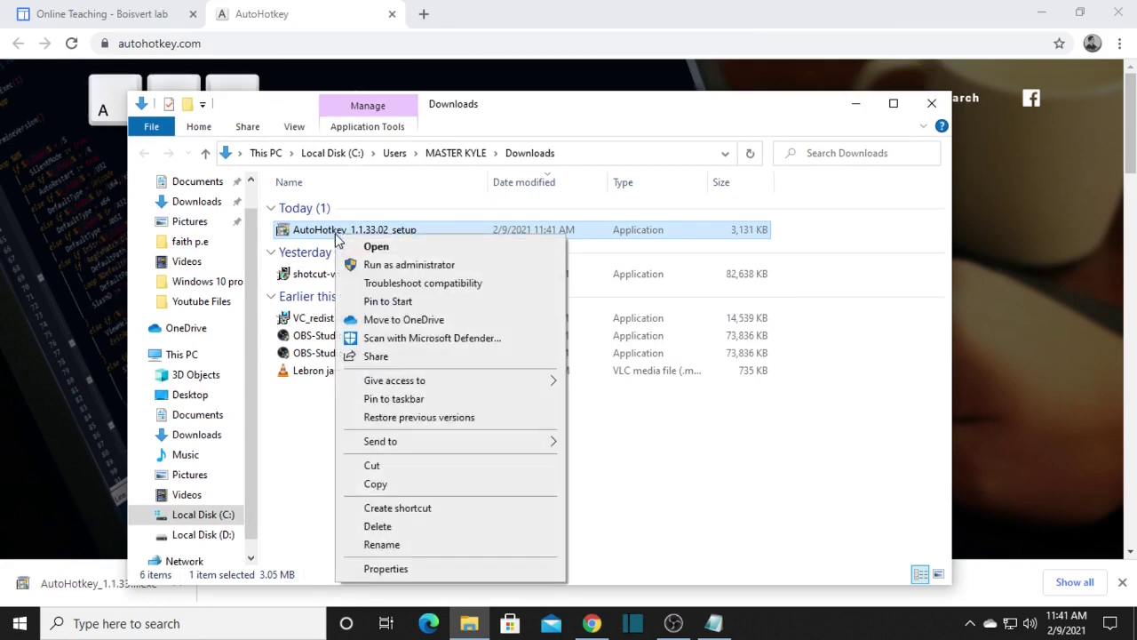
left_click(396, 264)
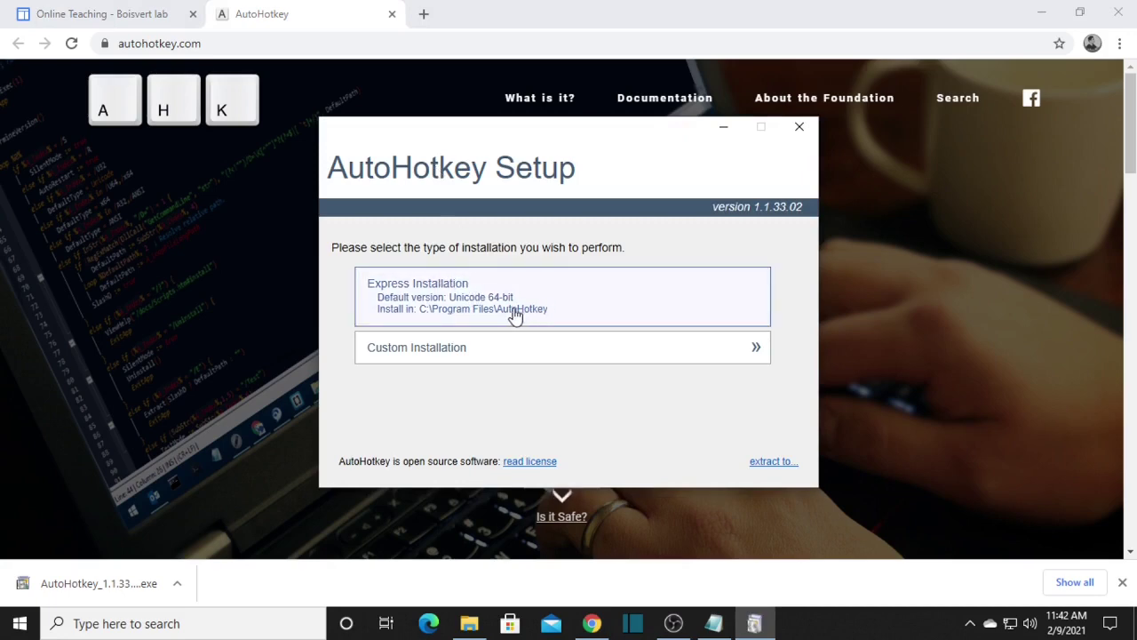
left_click(588, 303)
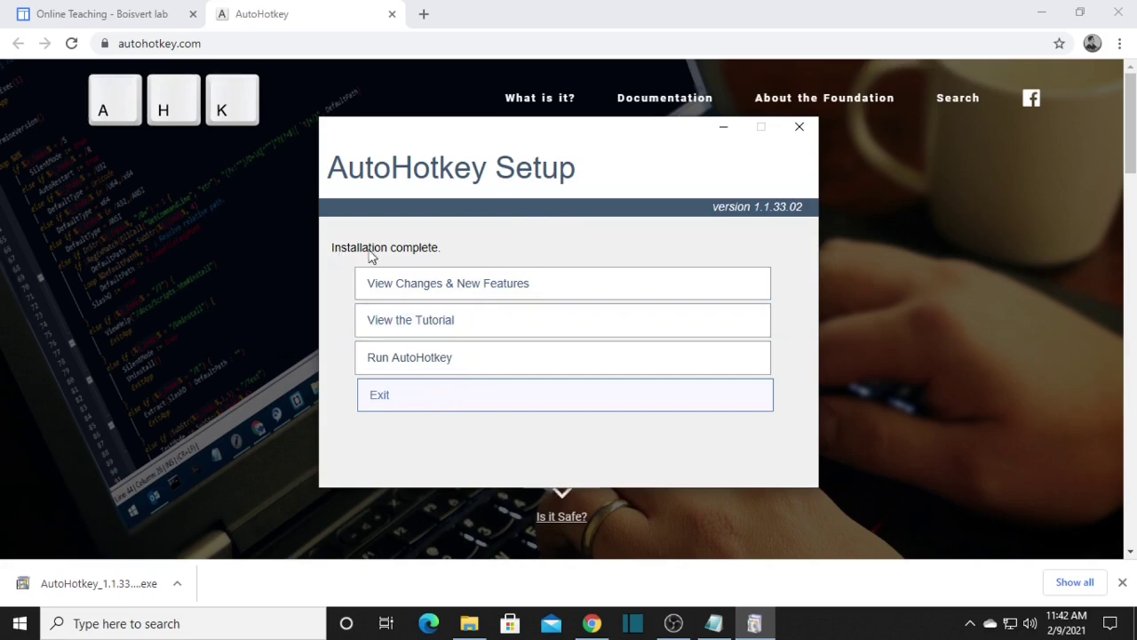
left_click(391, 400)
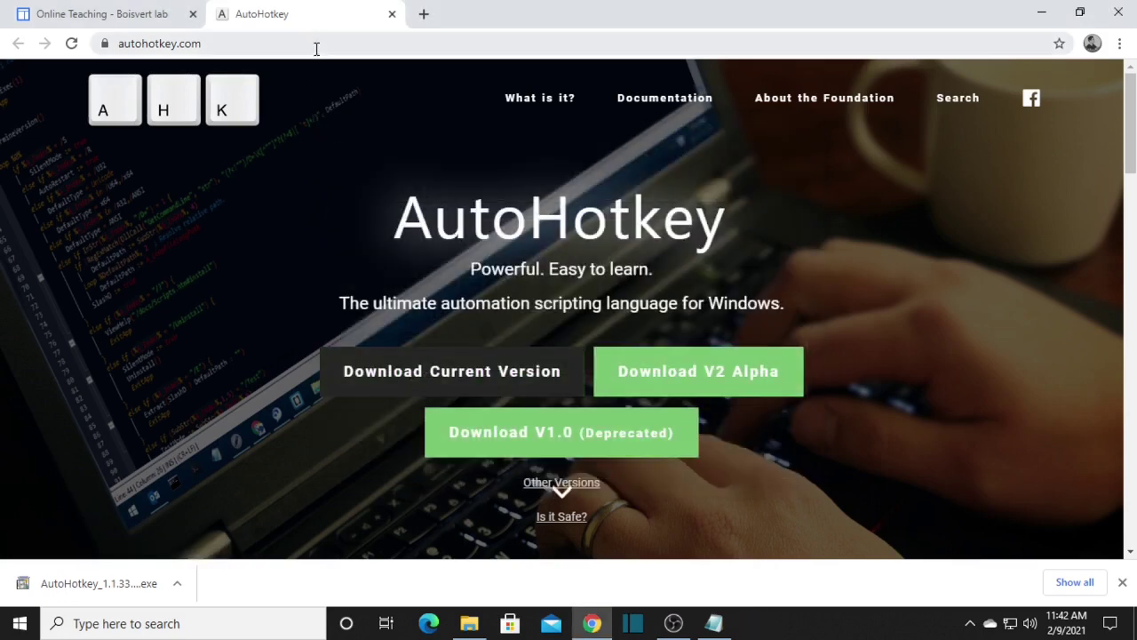
Step: Return to the Online Teaching page and download the Cursor Highlighter 2.2 .ahk script from Google Drive
left_click(105, 12)
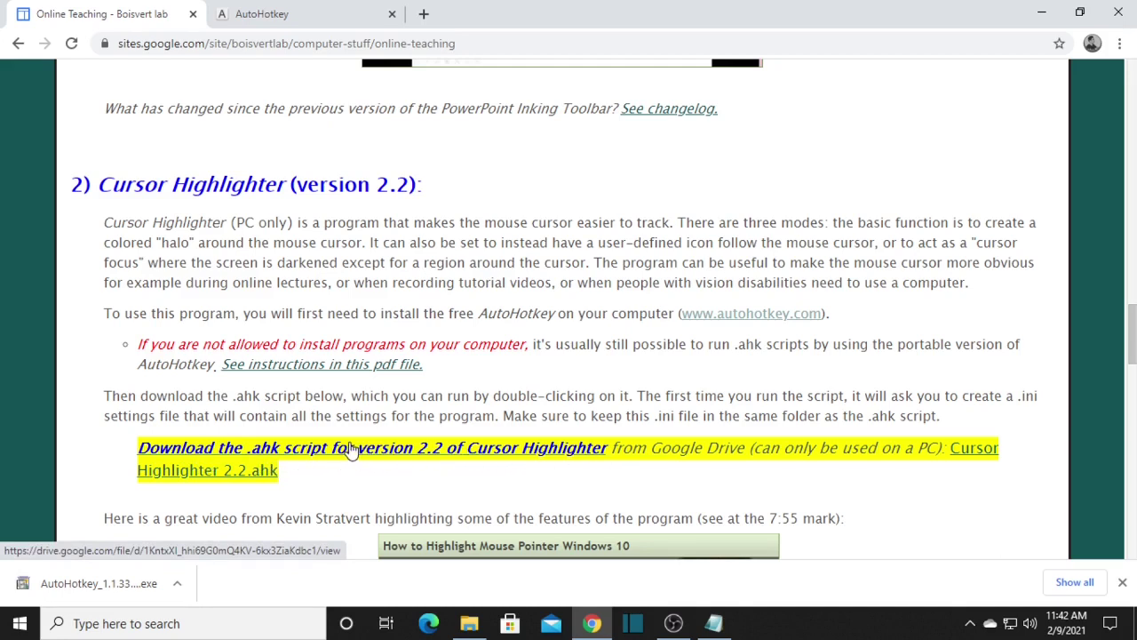
left_click(310, 454)
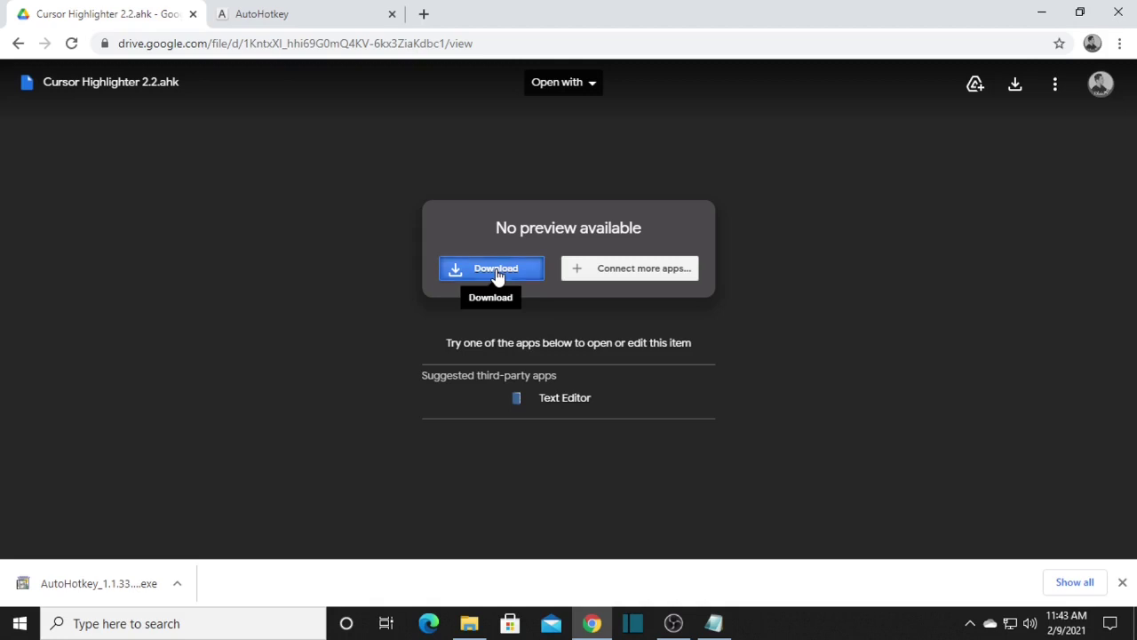
left_click(497, 274)
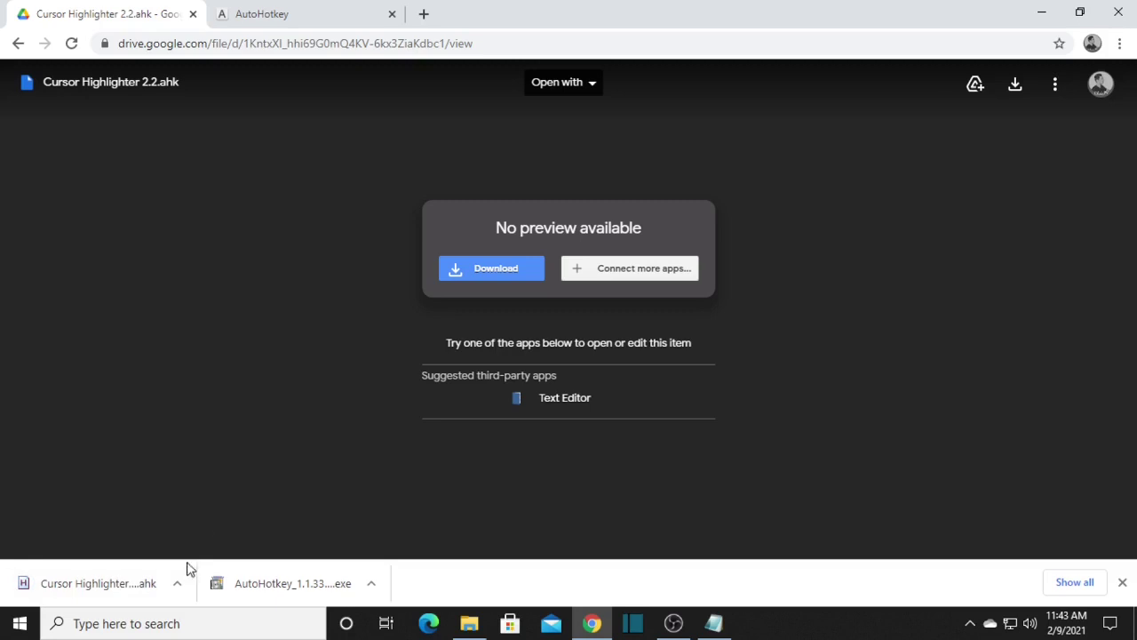
Step: Run the Cursor Highlighter 2.2 script from its download folder as administrator and agree to create a settings file with default settings
left_click(179, 590)
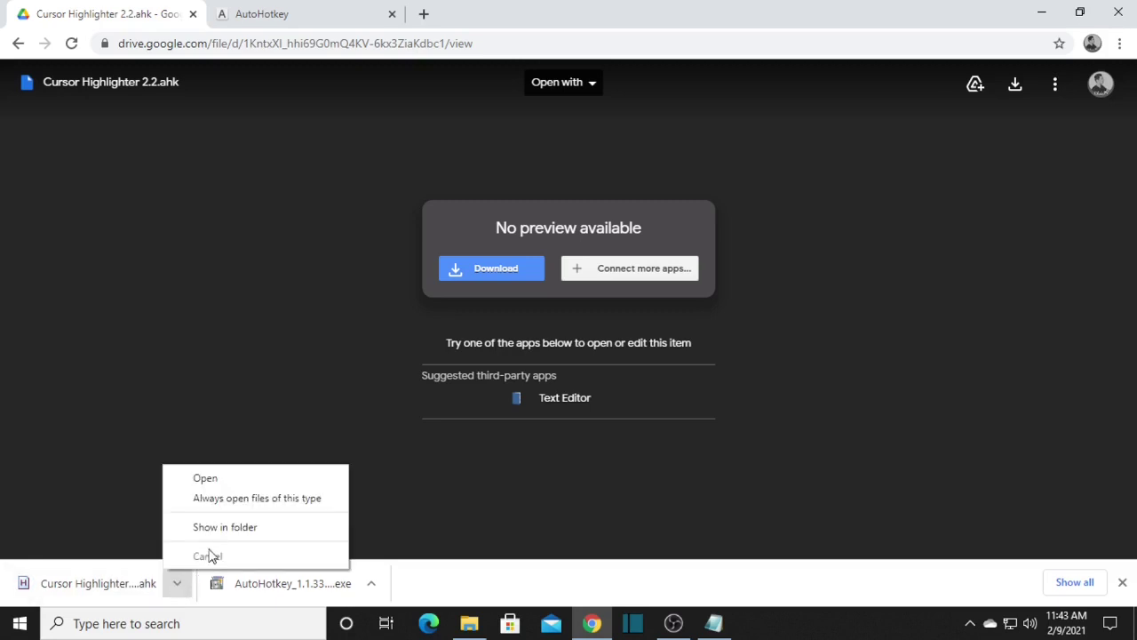
left_click(226, 527)
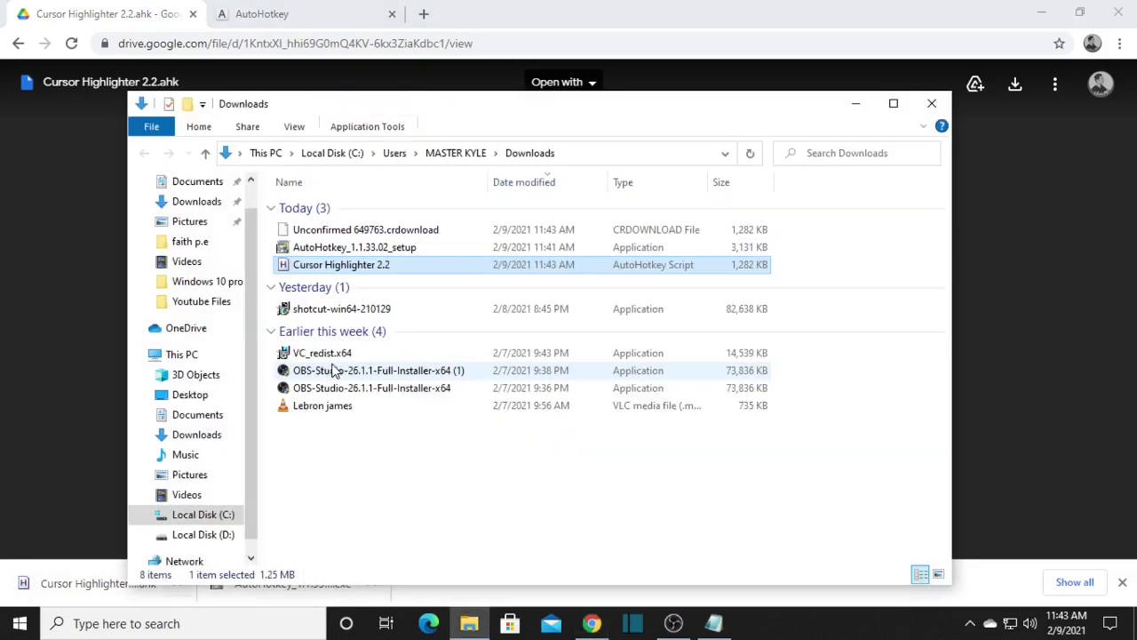
right_click(346, 272)
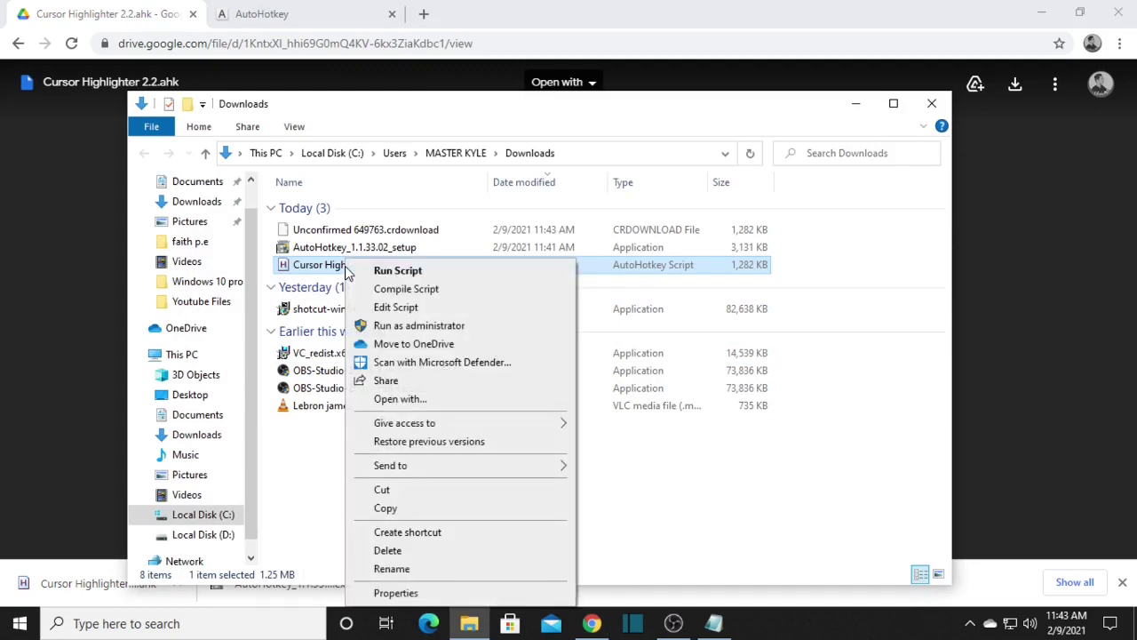
left_click(416, 326)
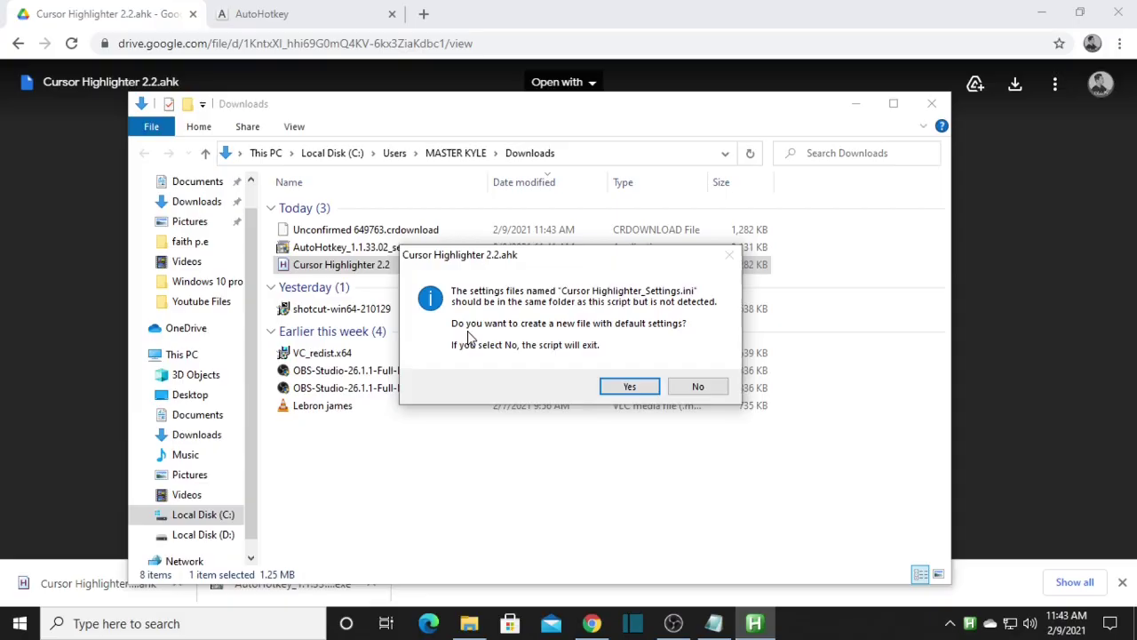
mouse_move(560, 265)
left_mouse_down()
mouse_move(520, 252)
mouse_move(346, 275)
left_mouse_up()
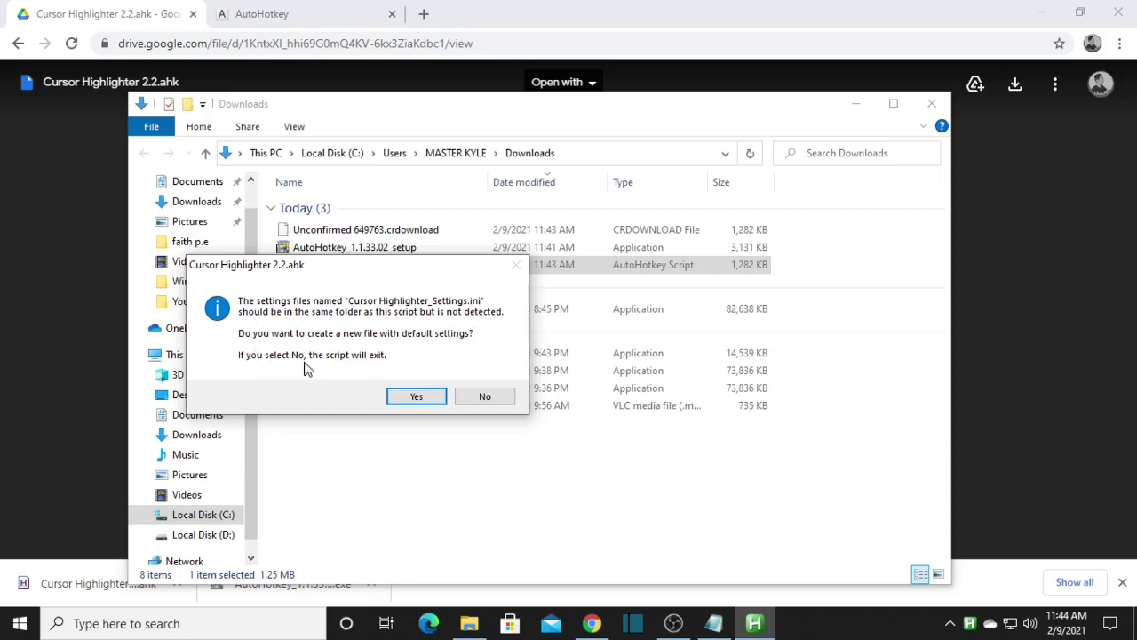
left_click(413, 396)
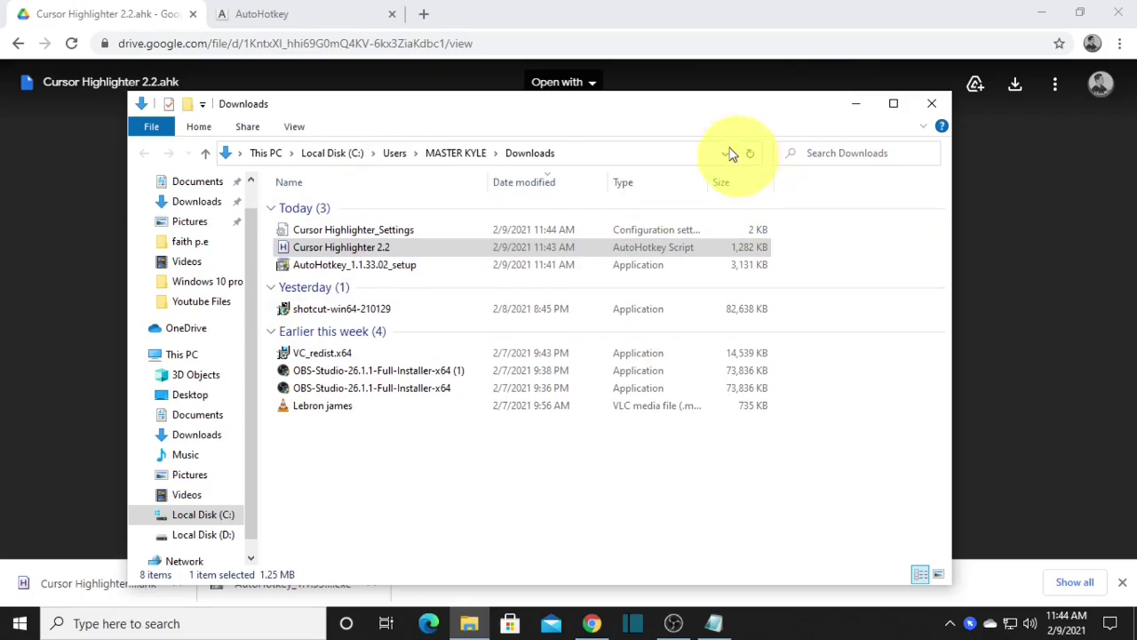
Step: Show the desktop and toggle the cursor highlight off and back on from the system tray
key("super+d")
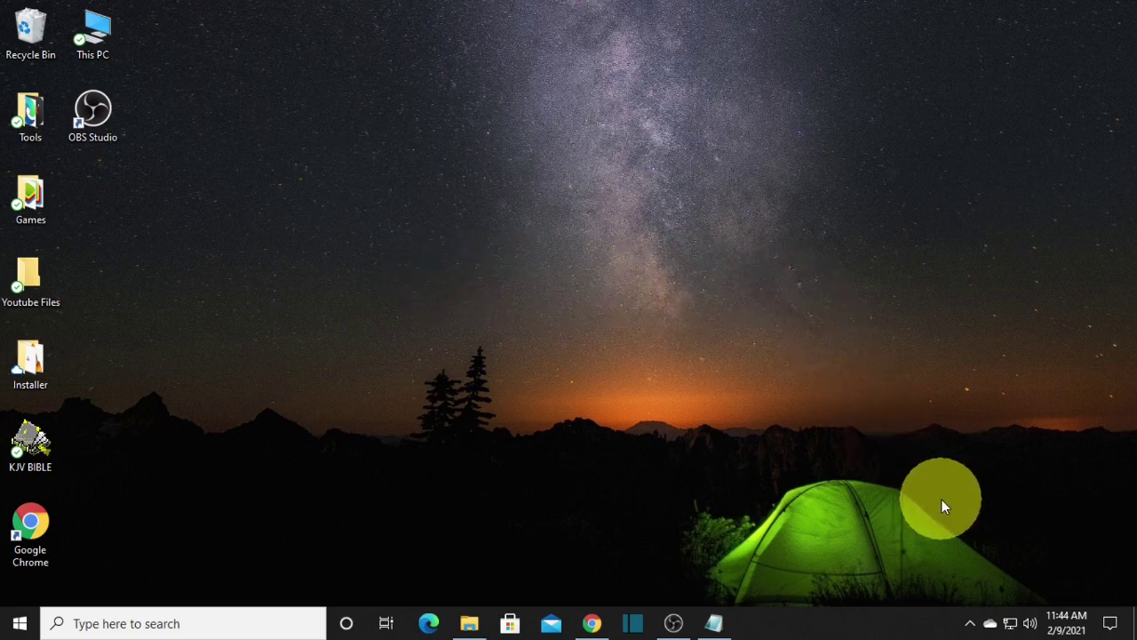
left_click(971, 627)
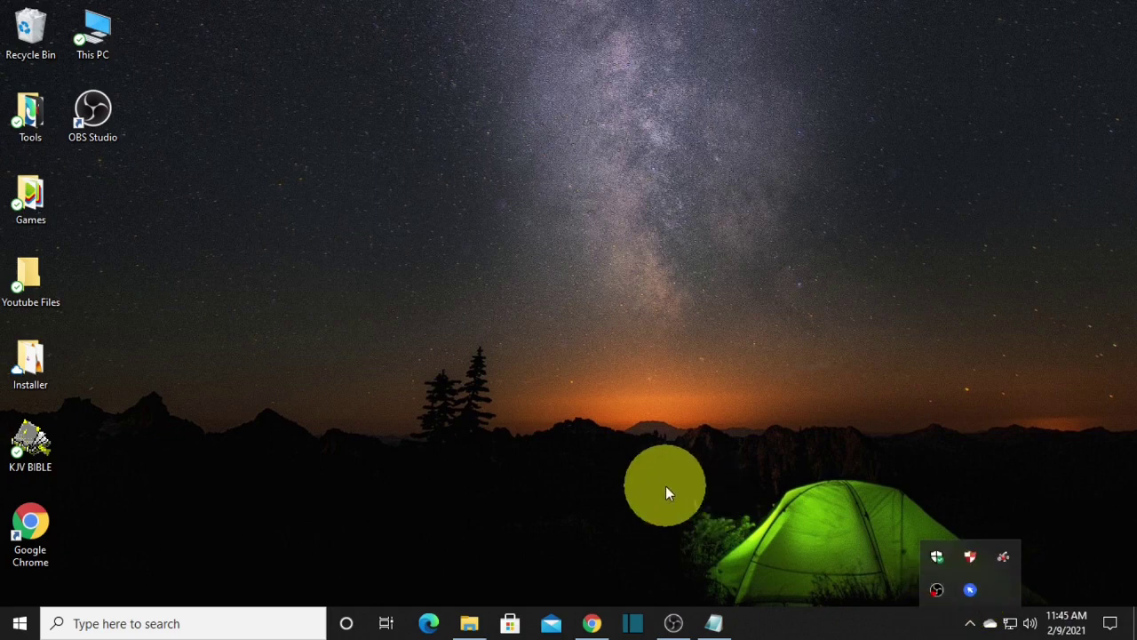
left_click(969, 593)
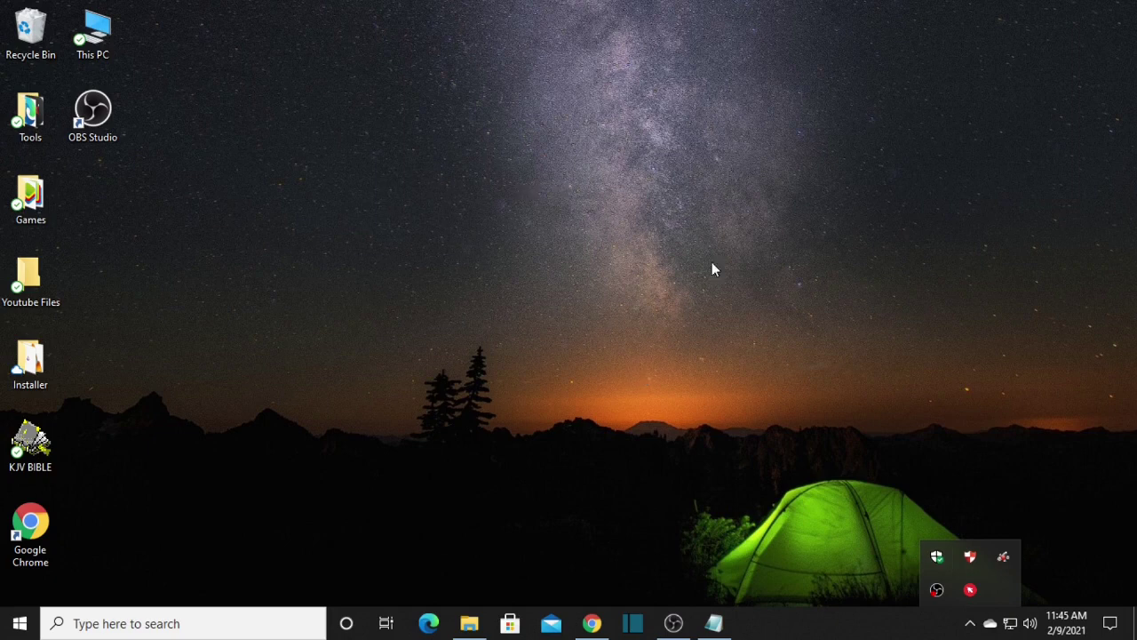
left_click(970, 590)
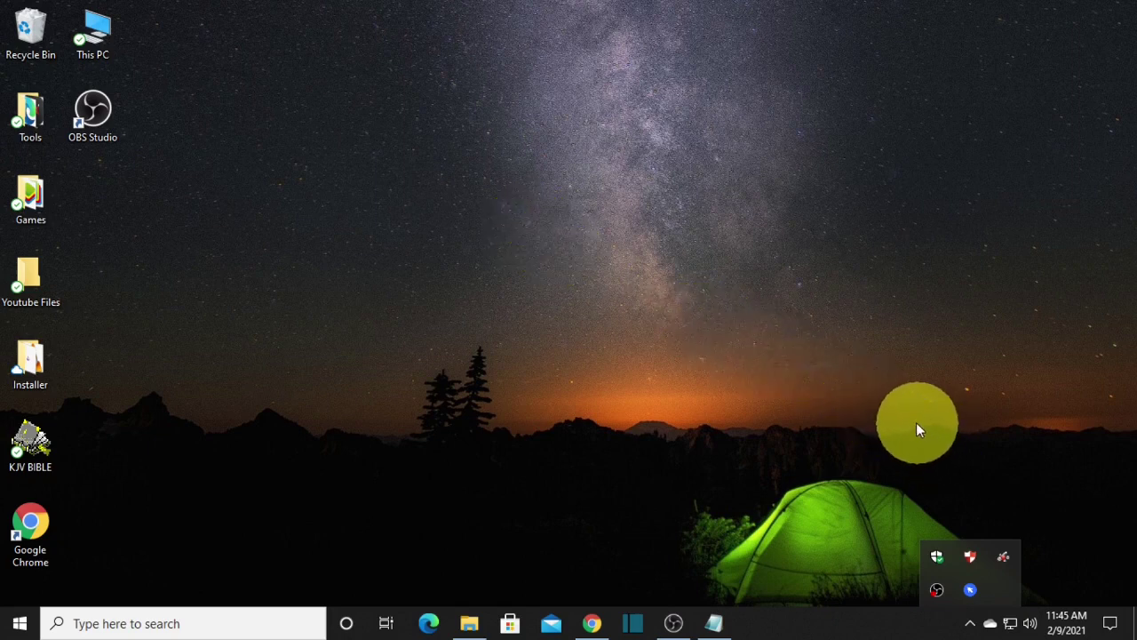
Step: Open the Cursor Highlighter settings from the system tray and go to the highlight size, opacity and color options
right_click(971, 595)
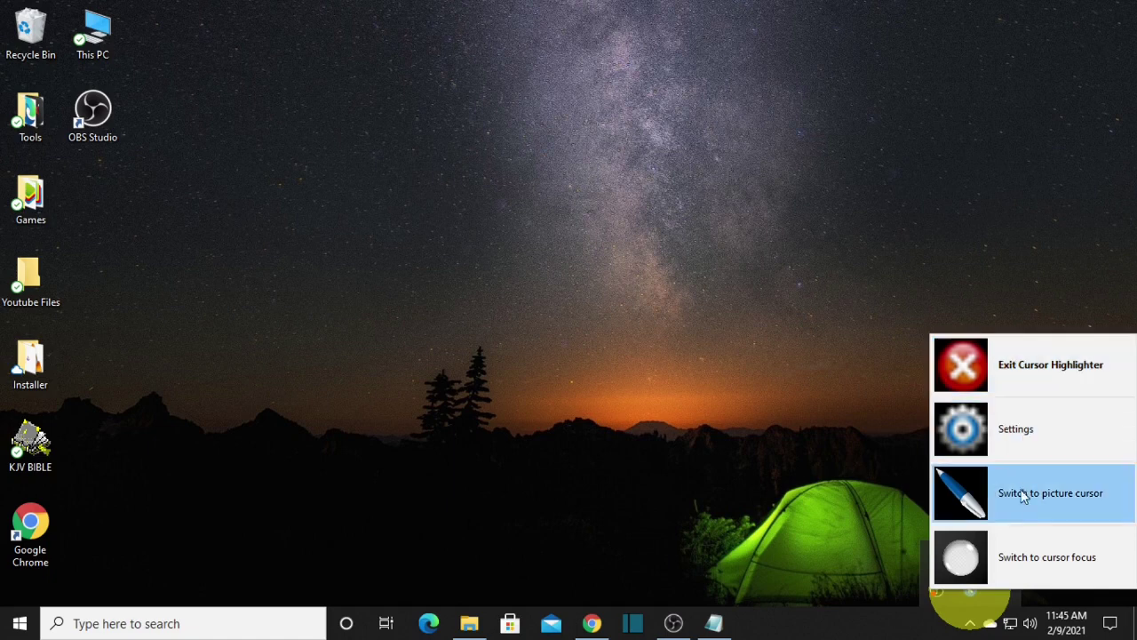
left_click(1015, 432)
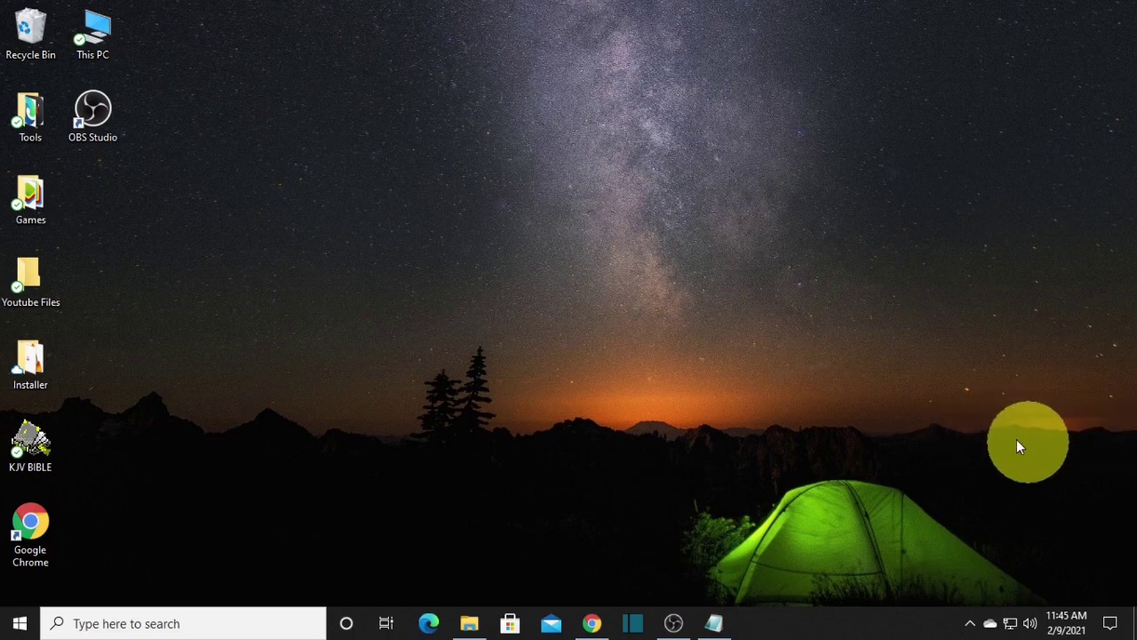
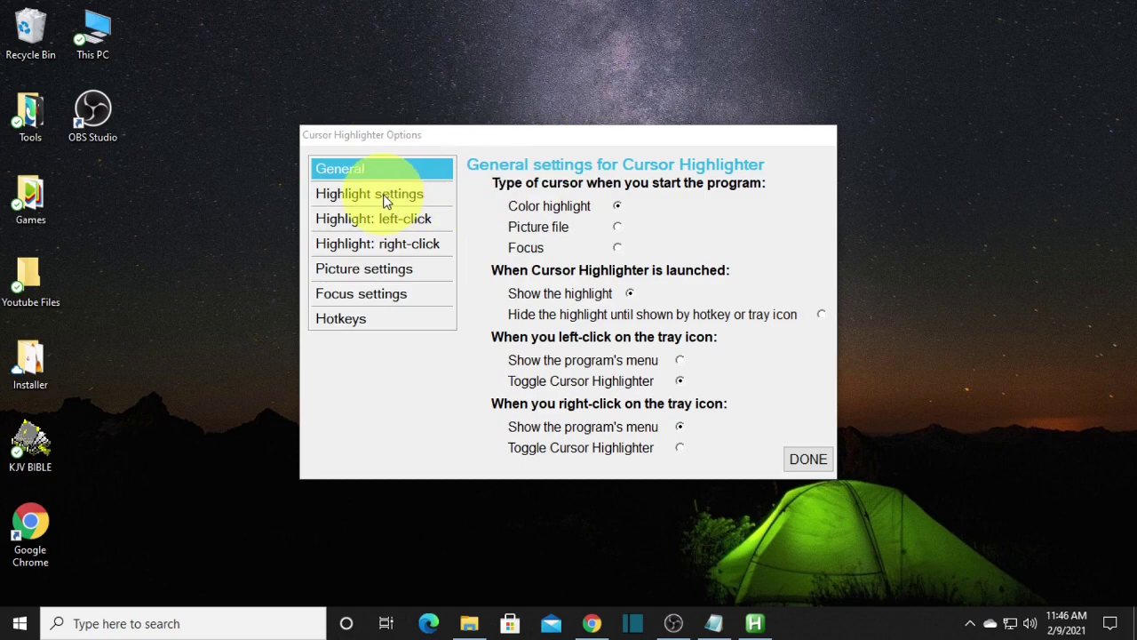
left_click(386, 200)
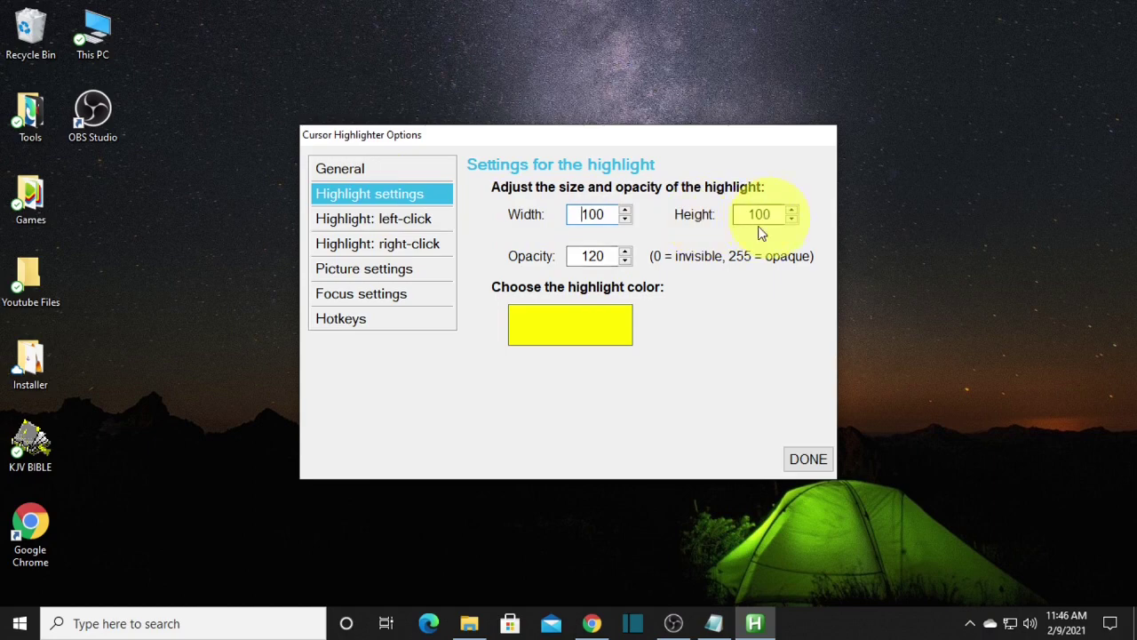
Step: Change the cursor highlight color to the basic blue with Red 0, Green 0 and Blue 255
left_click(570, 336)
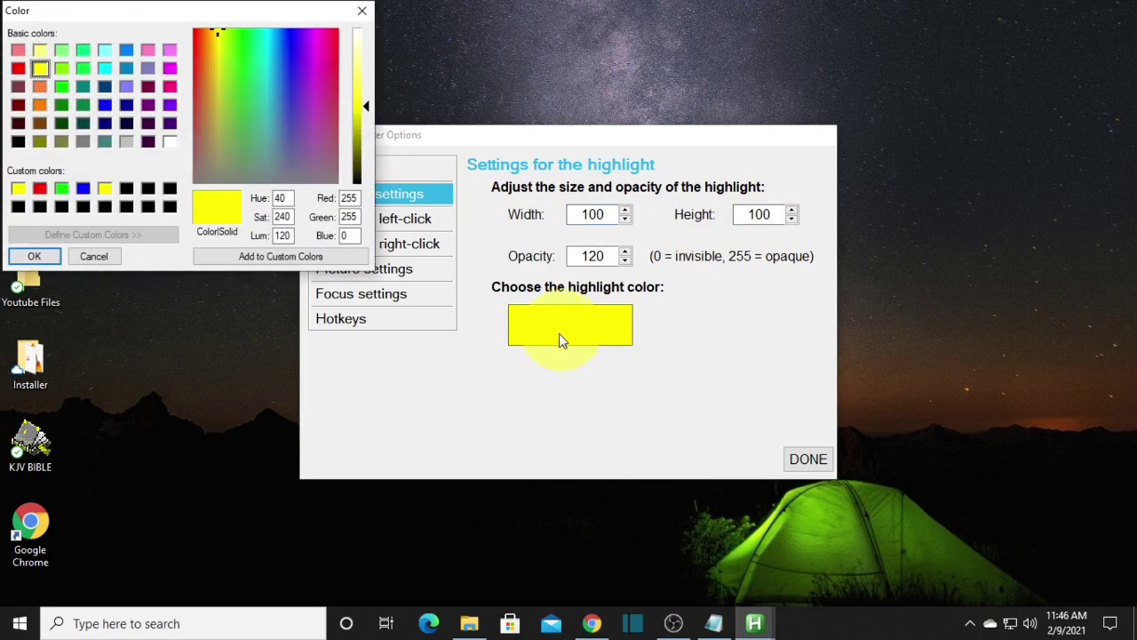
mouse_move(290, 17)
left_mouse_down()
mouse_move(380, 71)
mouse_move(613, 119)
mouse_move(678, 161)
left_mouse_up()
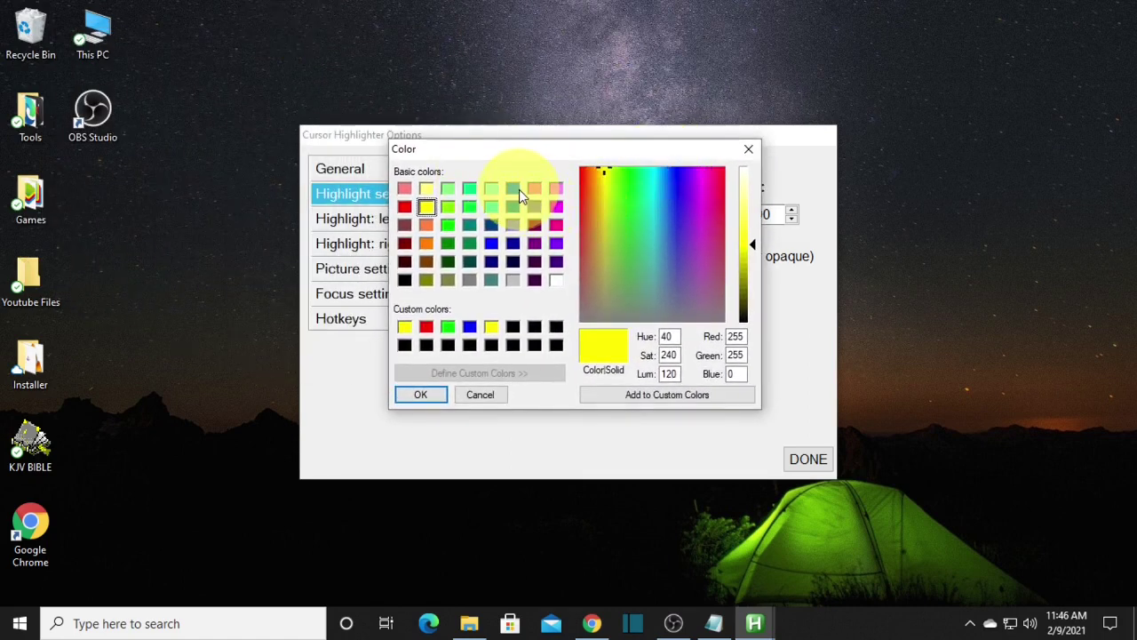
left_click(494, 243)
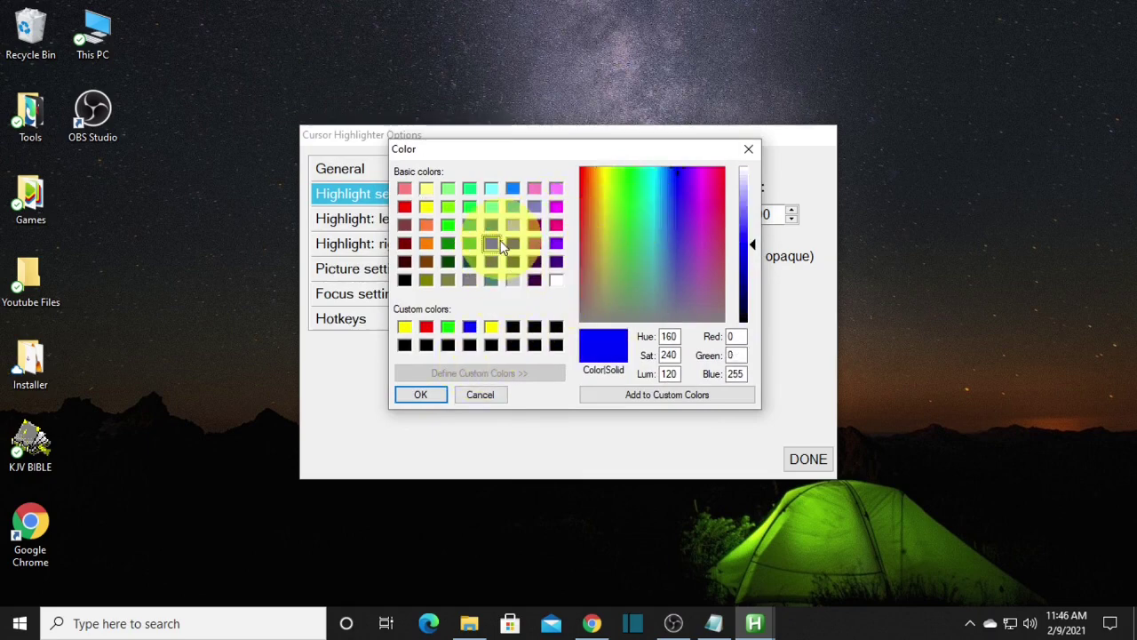
left_click(416, 397)
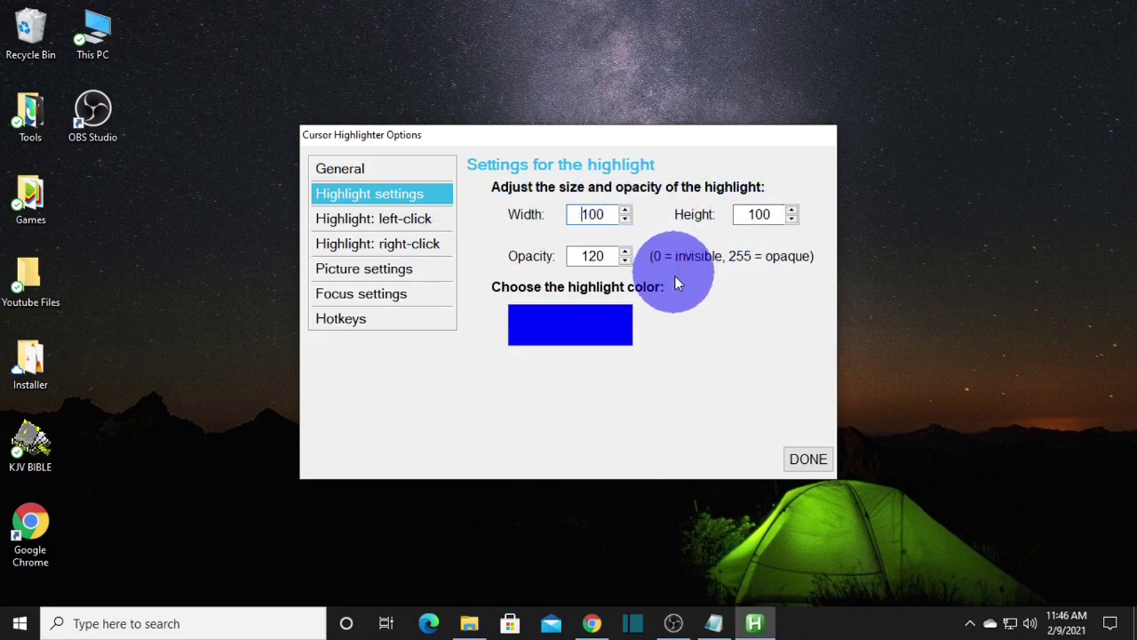
Step: Try a different highlight for the left-click action, but choose to hide the highlight/picture on left-click and test it
left_click(403, 219)
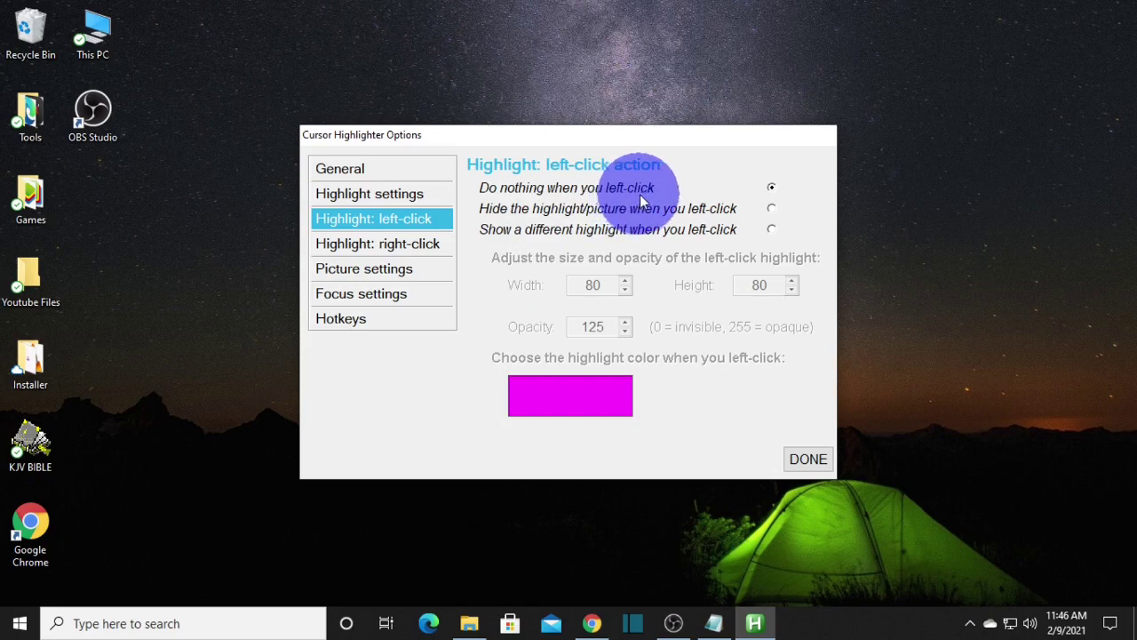
left_click(771, 208)
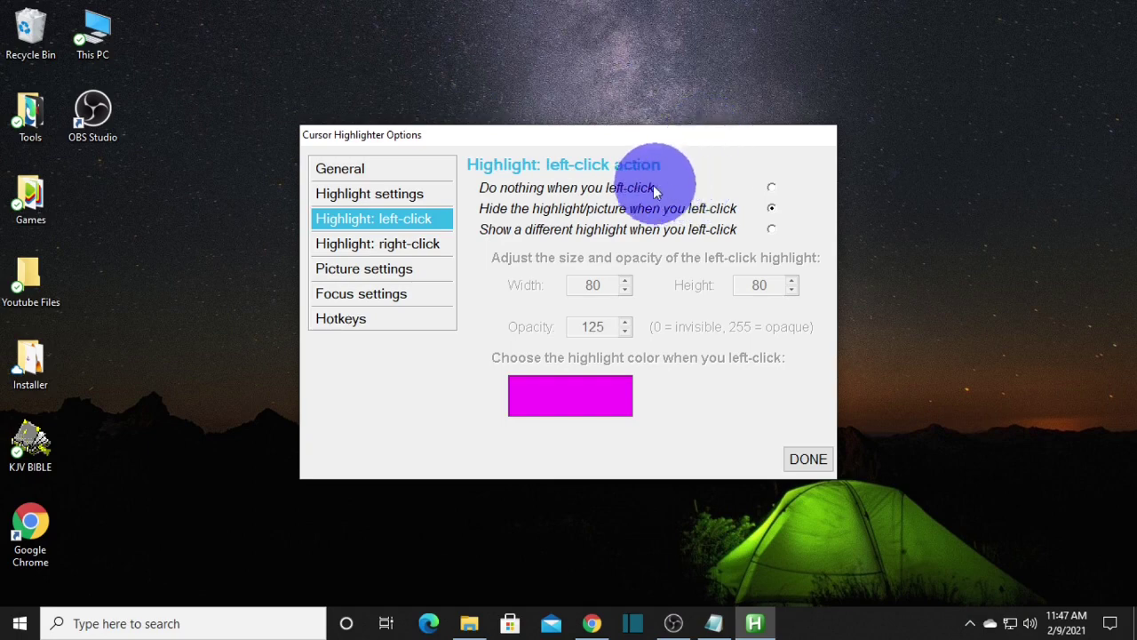
left_click(772, 229)
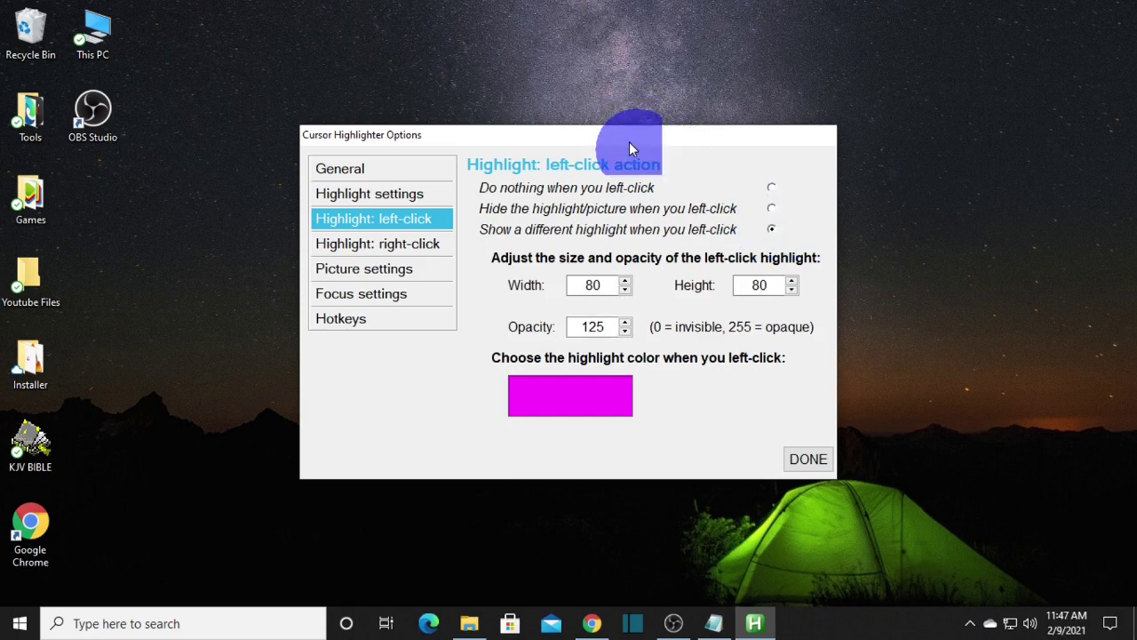
left_click_drag(628, 142, 525, 135)
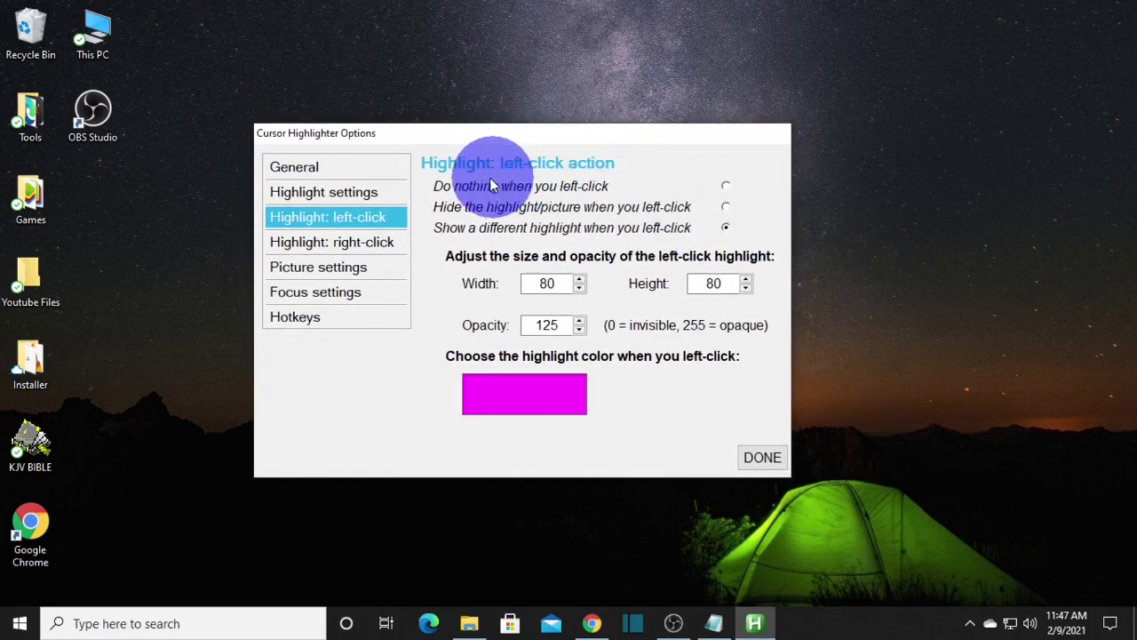
left_click(724, 207)
left_click(447, 134)
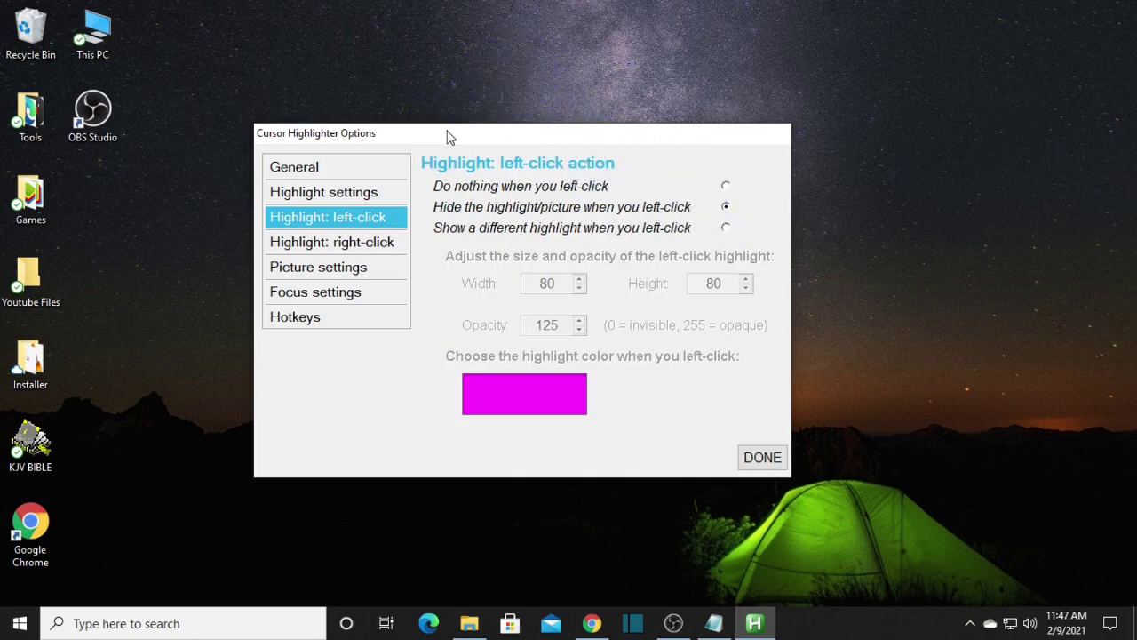
left_click(696, 149)
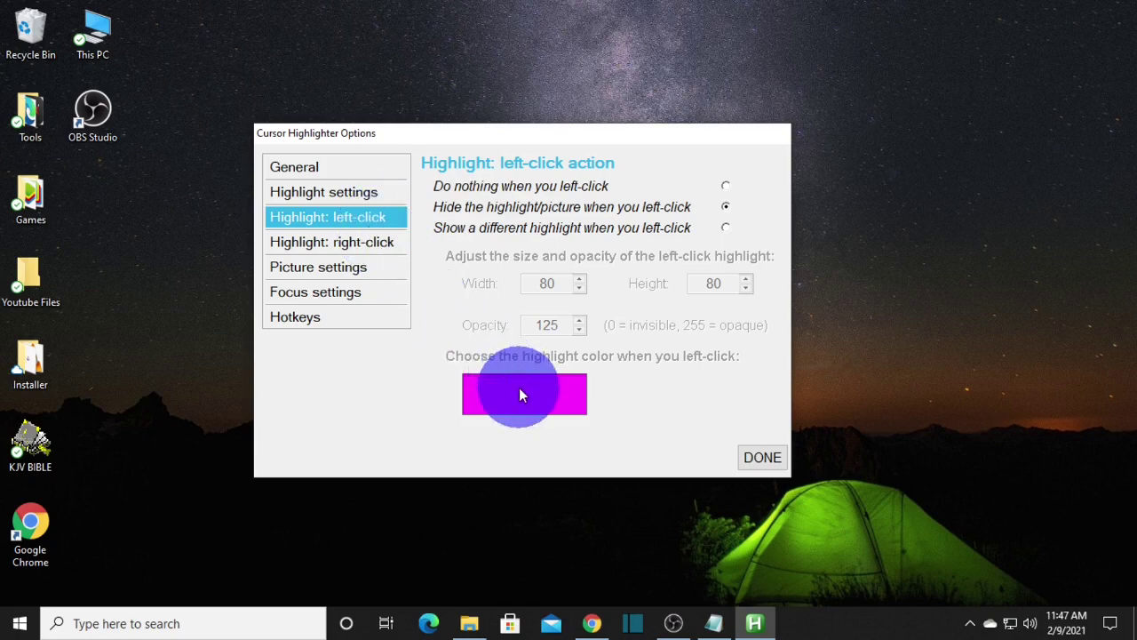
Step: Set the right-click action to hide the highlight/picture and test it by refreshing the desktop twice
left_click(381, 242)
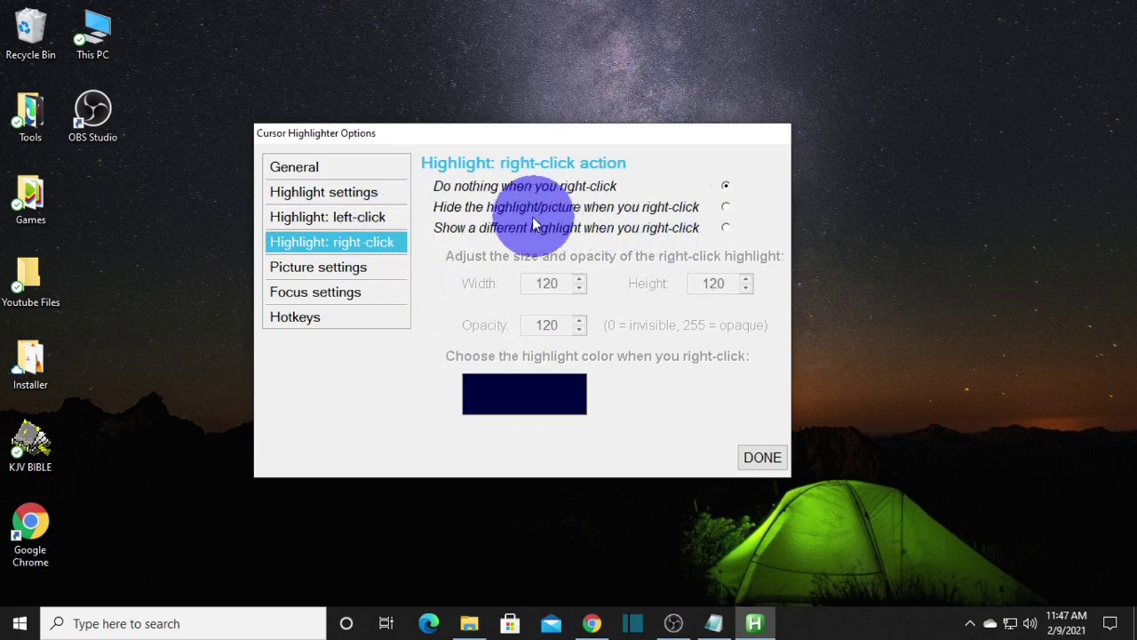
left_click(726, 206)
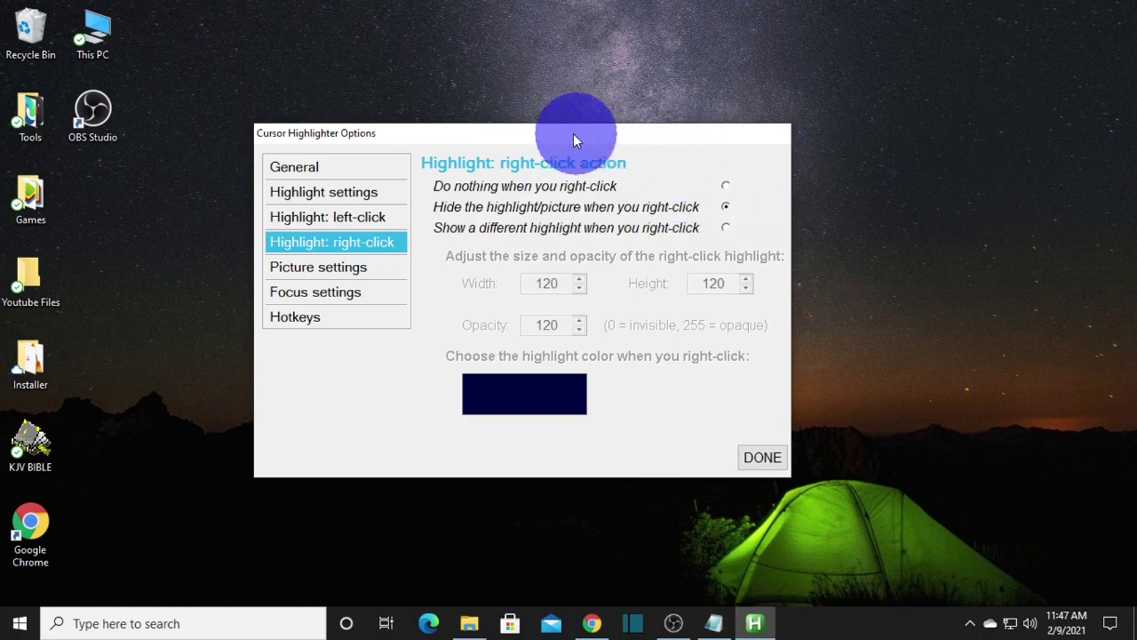
right_click(685, 81)
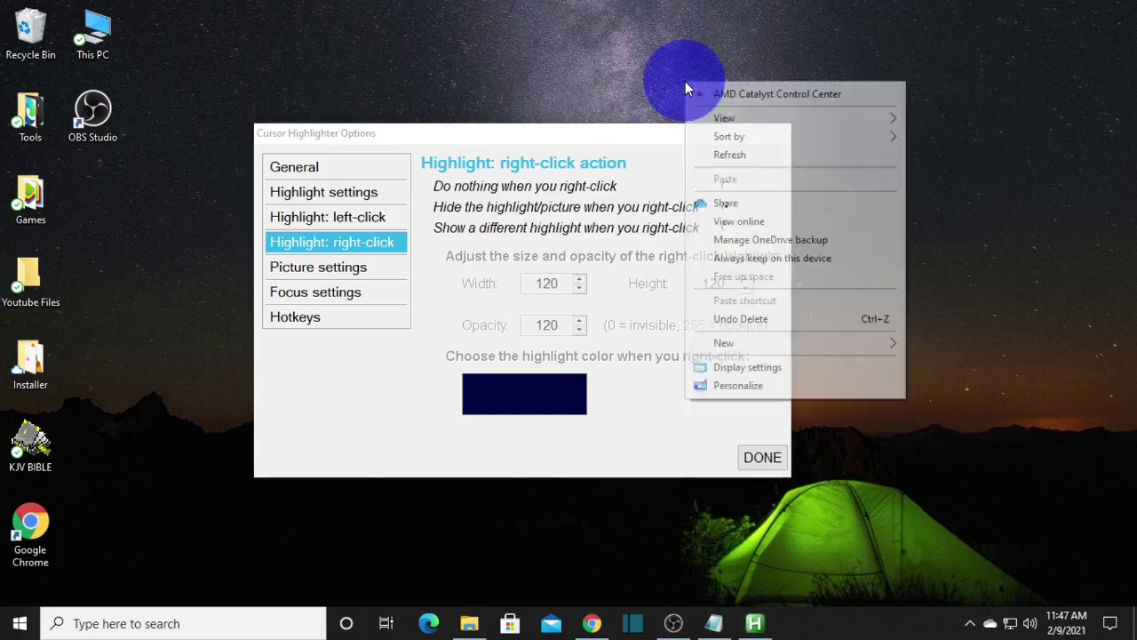
left_click(729, 156)
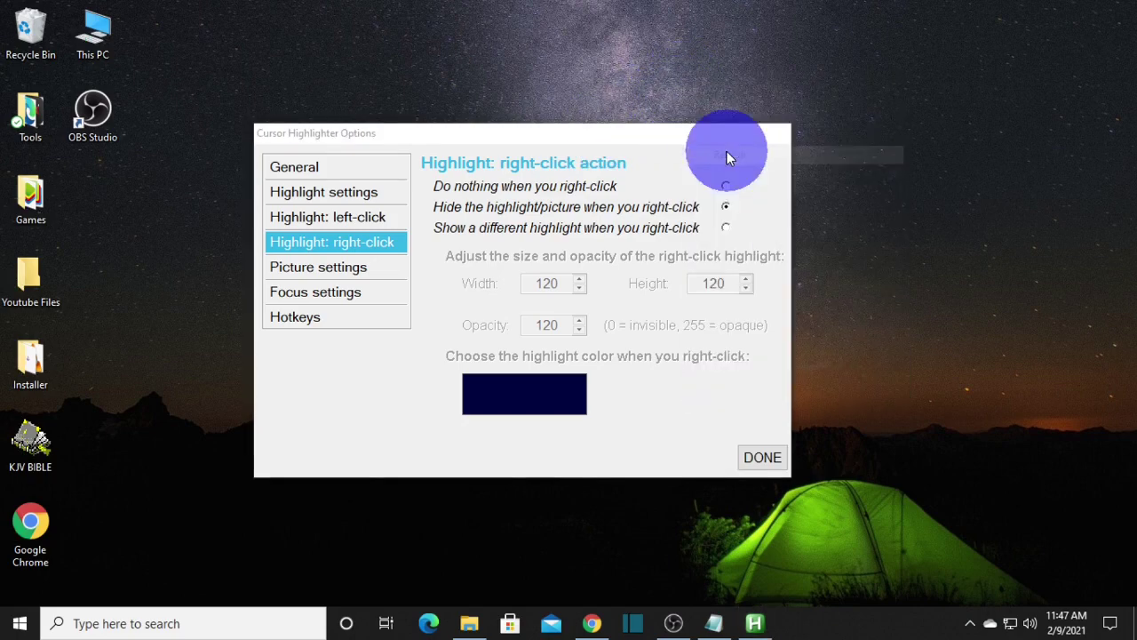
right_click(668, 56)
left_click(712, 129)
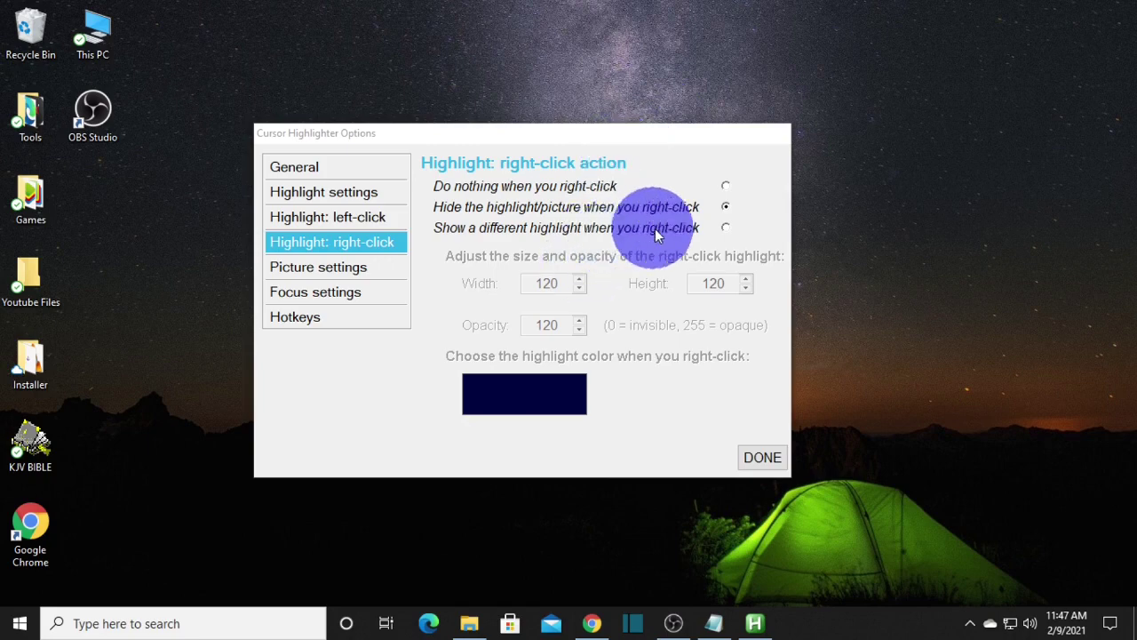
Step: Set the right-click action to show a different highlight and make its color the basic red with Red 255, Green 0 and Blue 0
left_click(725, 227)
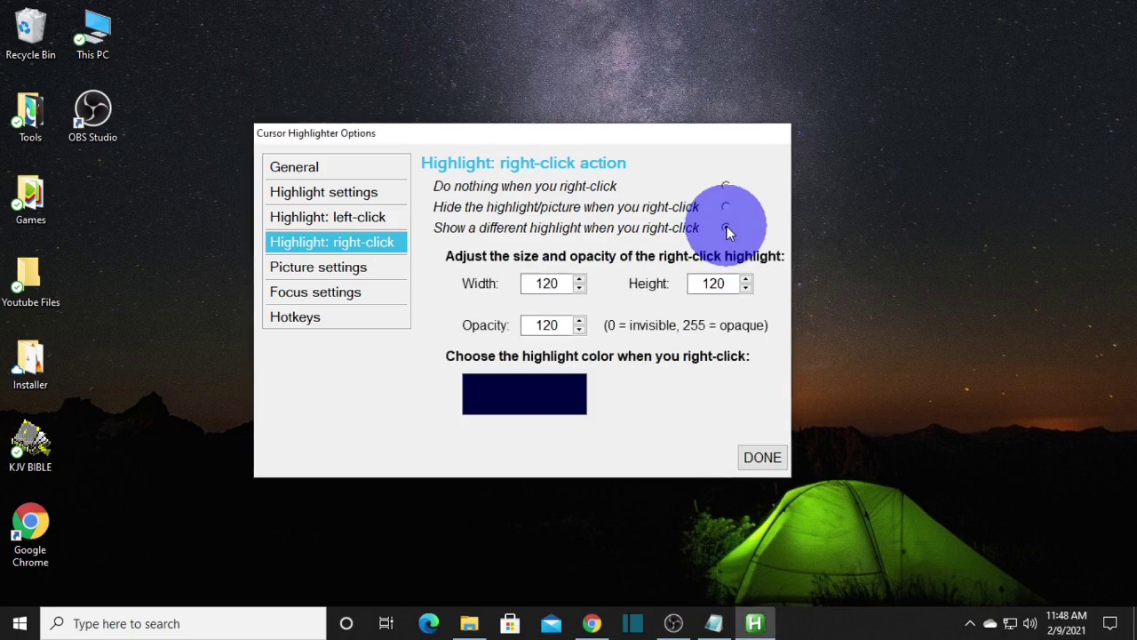
left_click(548, 395)
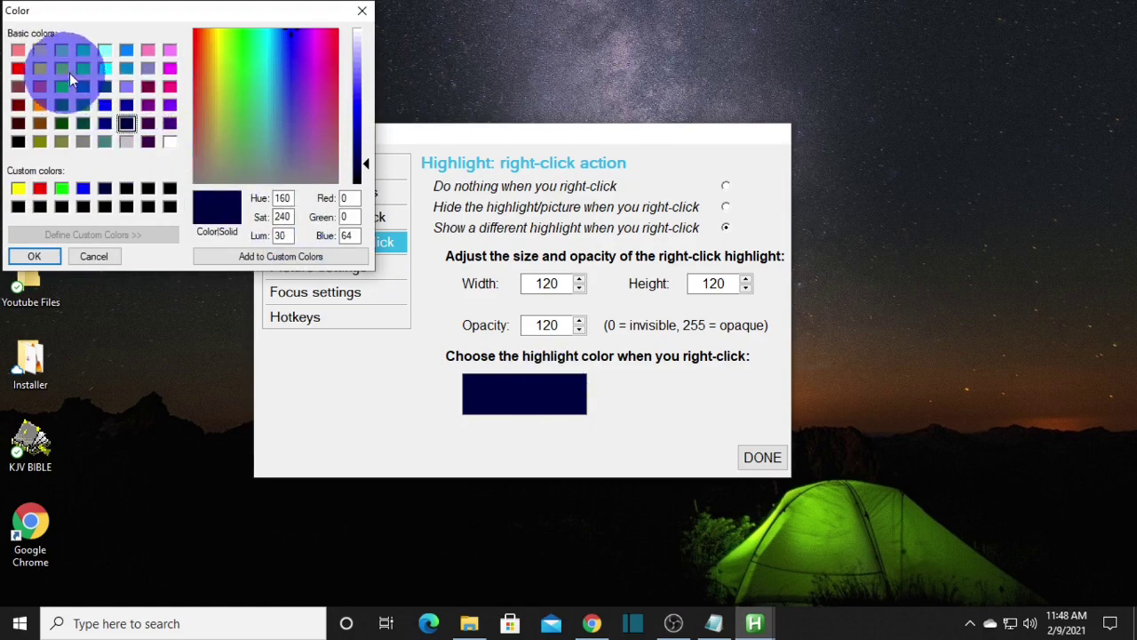
left_click(17, 69)
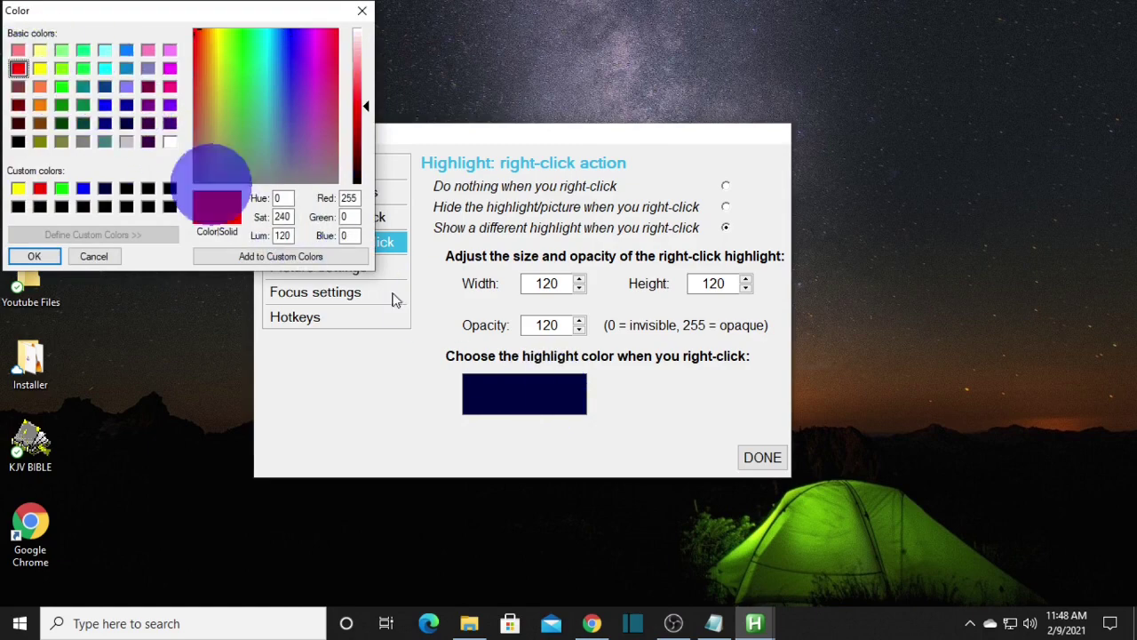
left_click(35, 256)
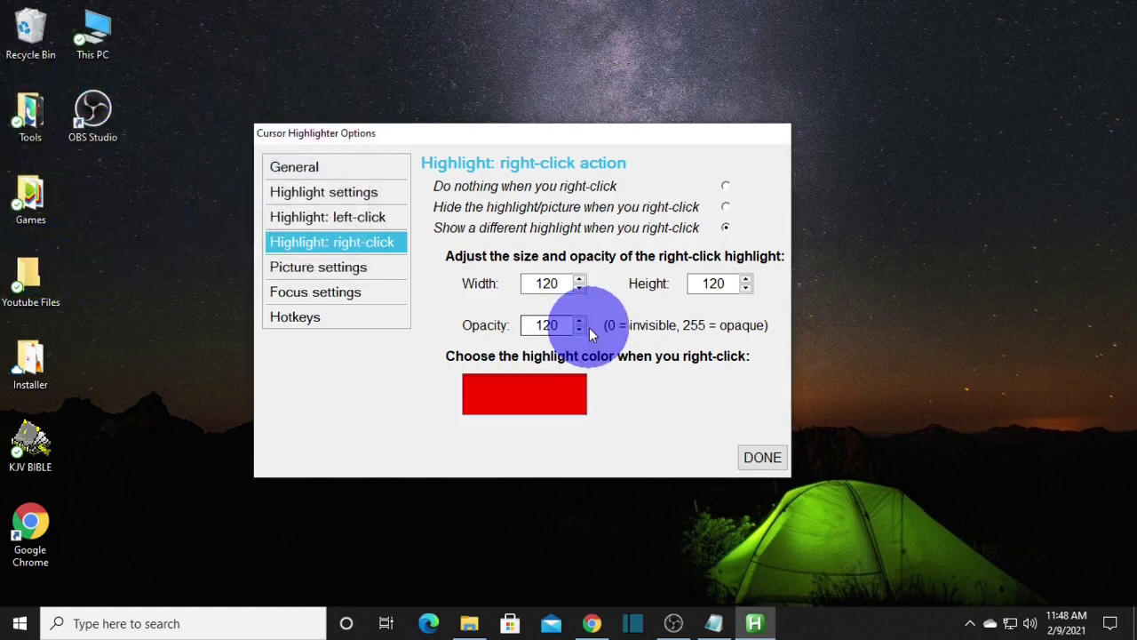
Step: Test the left-click and right-click highlight behavior on the empty desktop, refreshing the desktop each time its context menu opens
left_click(614, 84)
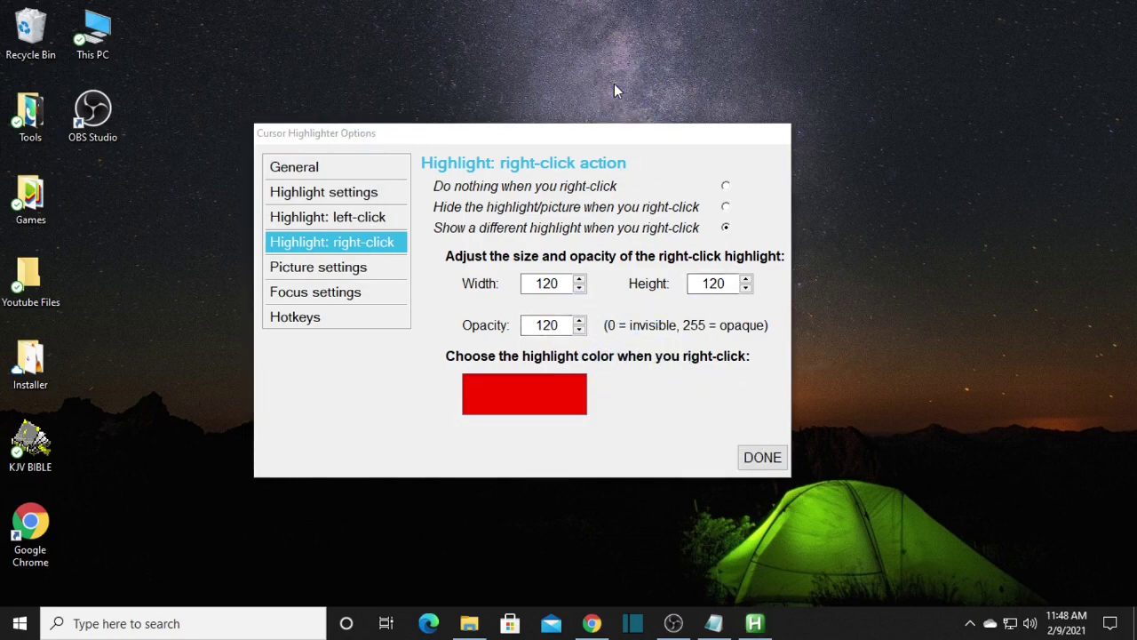
right_click(606, 86)
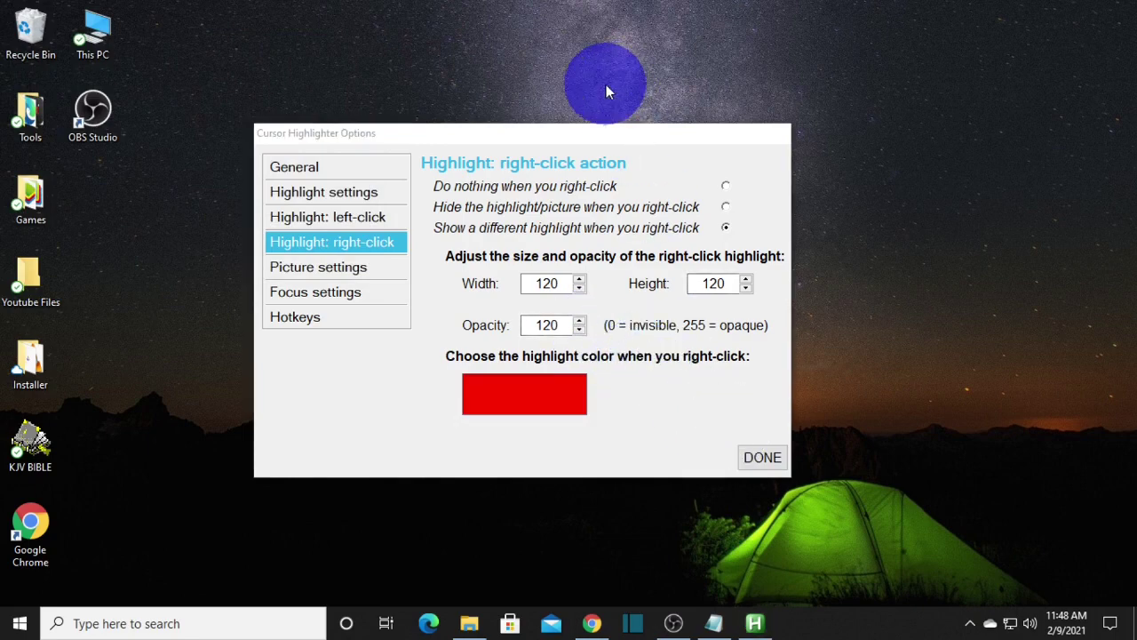
left_click(649, 159)
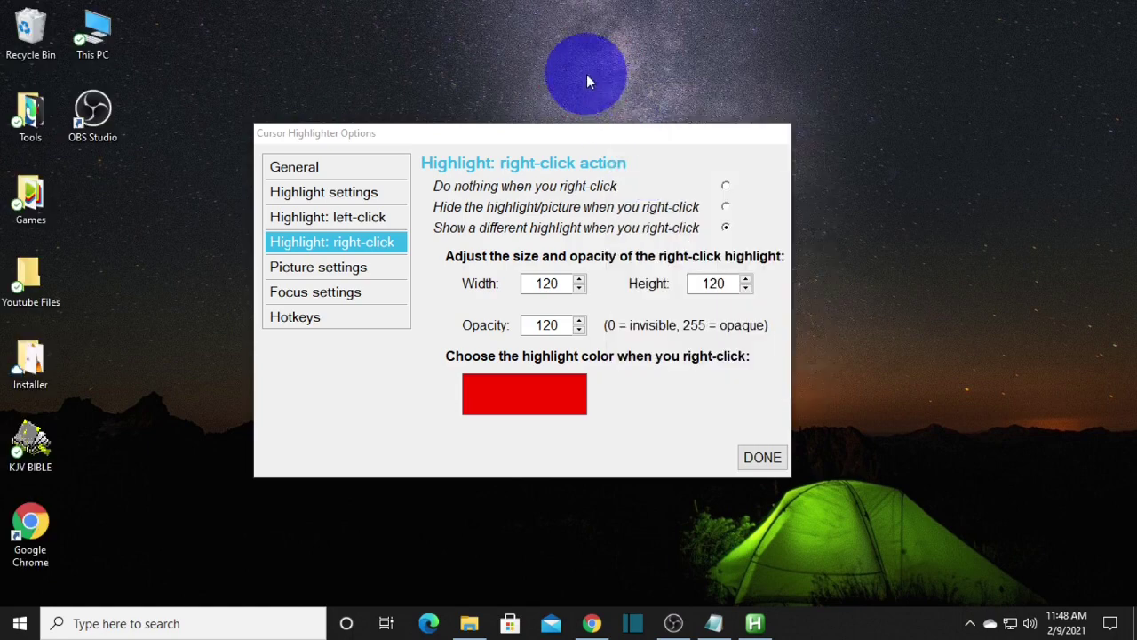
right_click(586, 74)
left_click(636, 148)
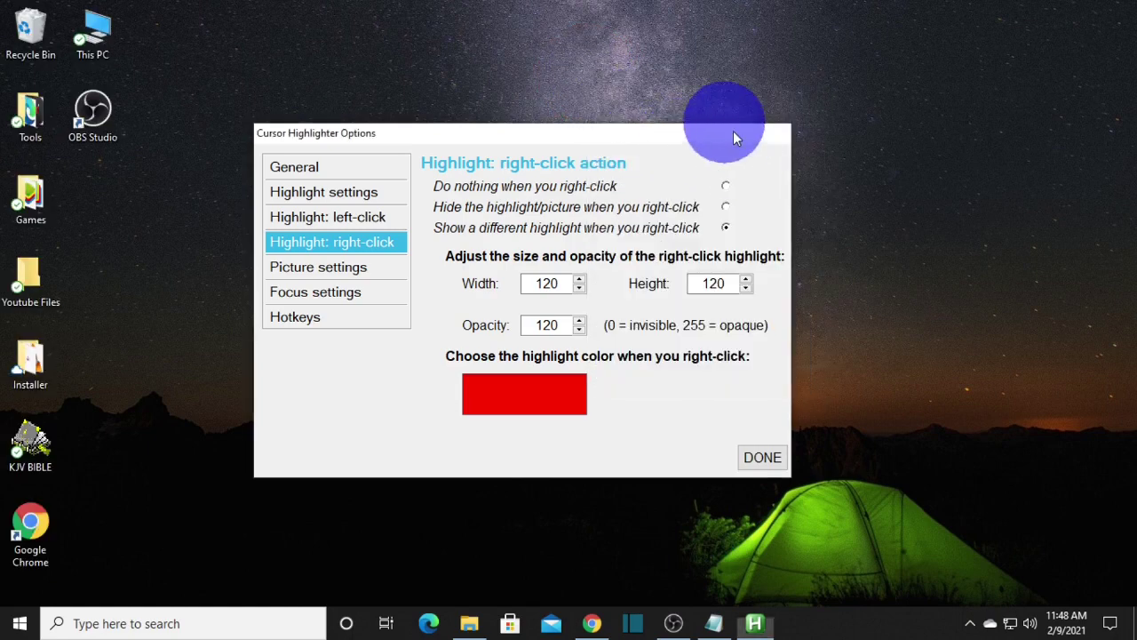
right_click(721, 70)
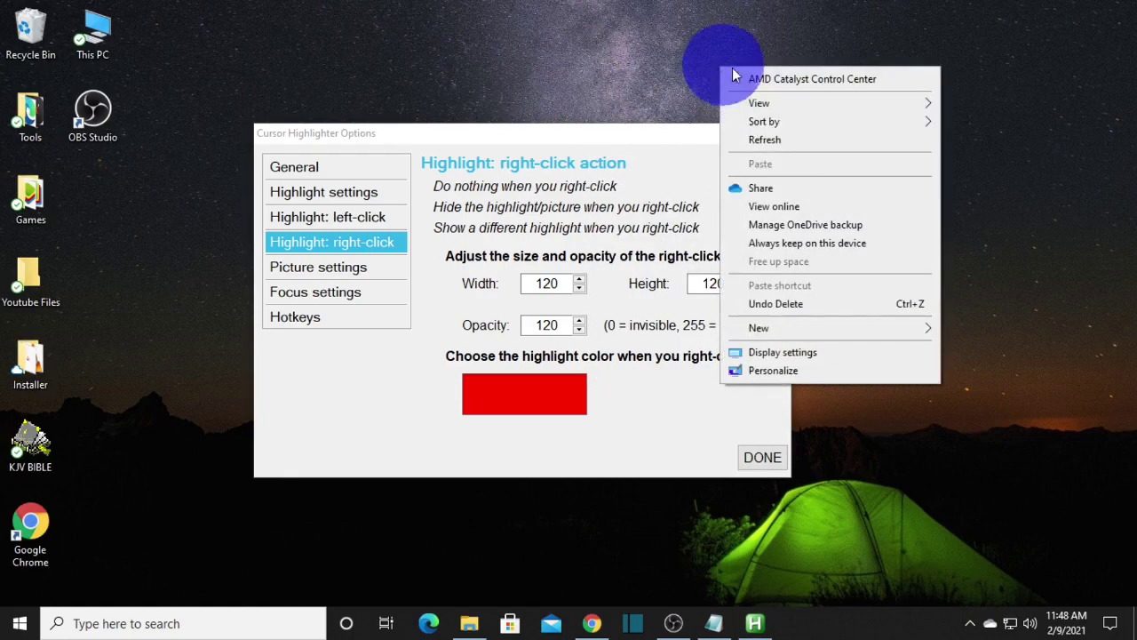
left_click(775, 141)
Step: Look through the picture cursor and cursor focus settings, ending on the keyboard hotkey settings
left_click(361, 265)
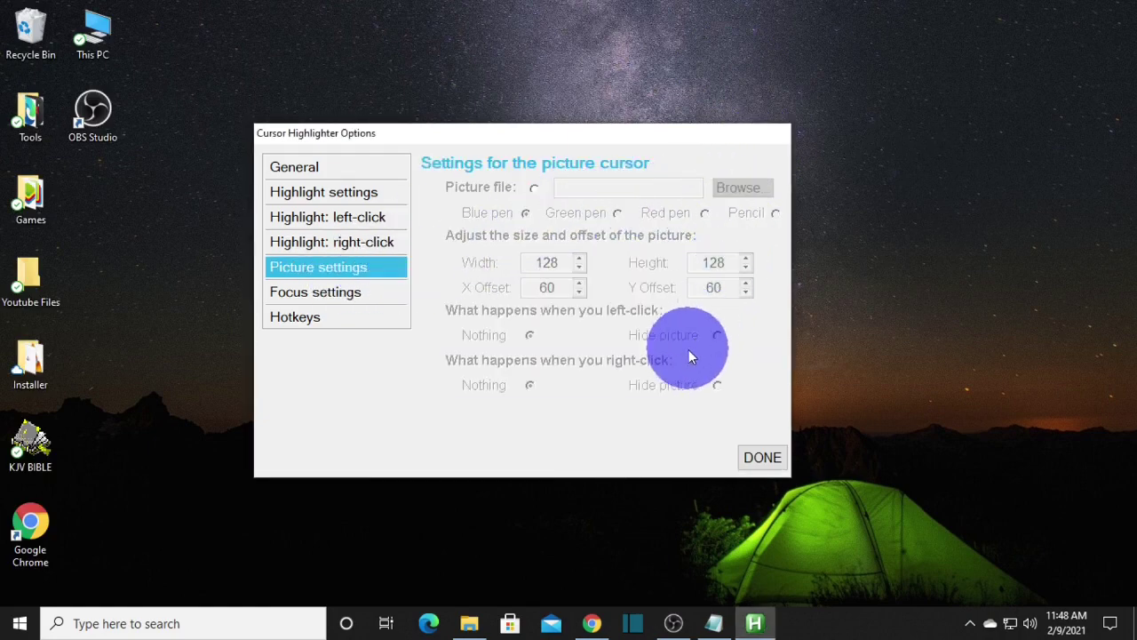
left_click(329, 296)
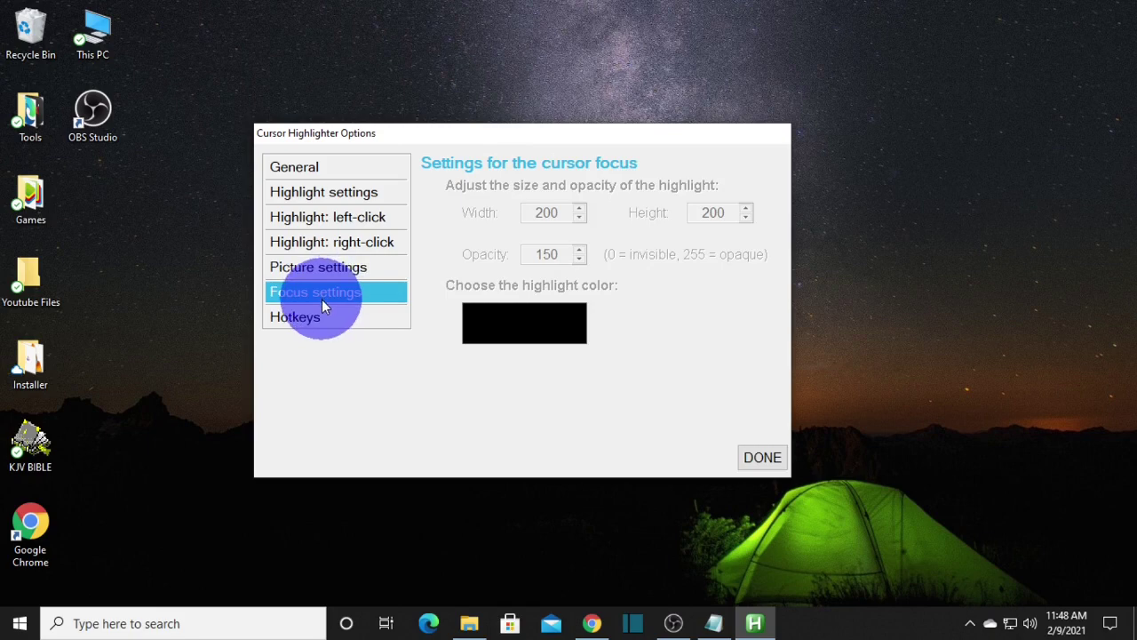
left_click(345, 316)
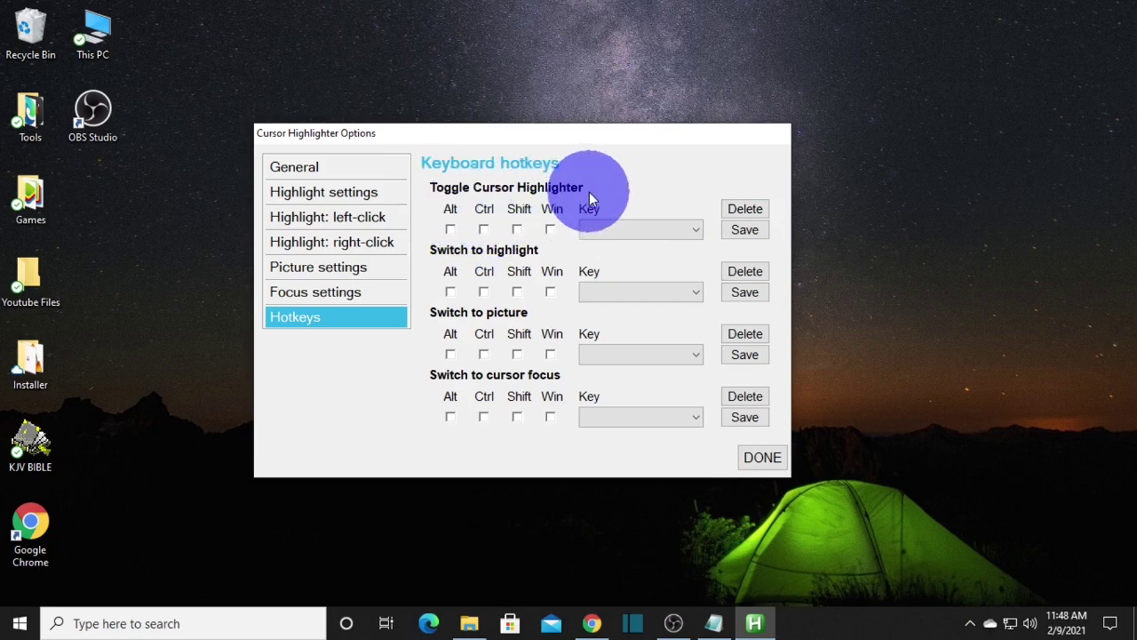
Step: Save Ctrl+F1 as the Toggle Cursor Highlighter hotkey, try it out and finish the options
left_click(484, 229)
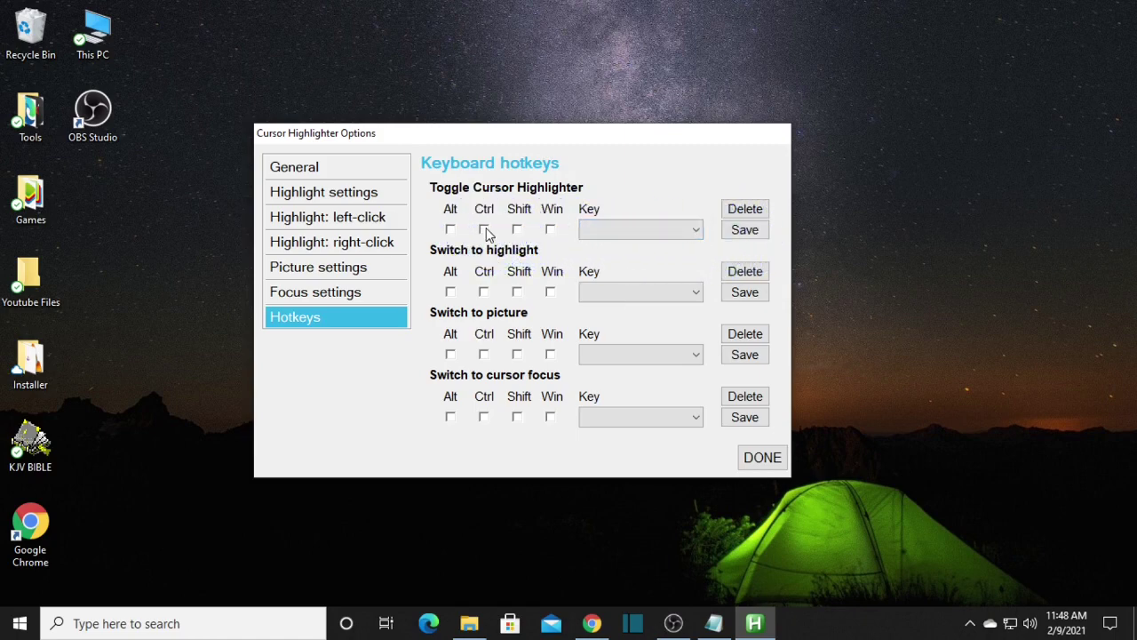
left_click(634, 232)
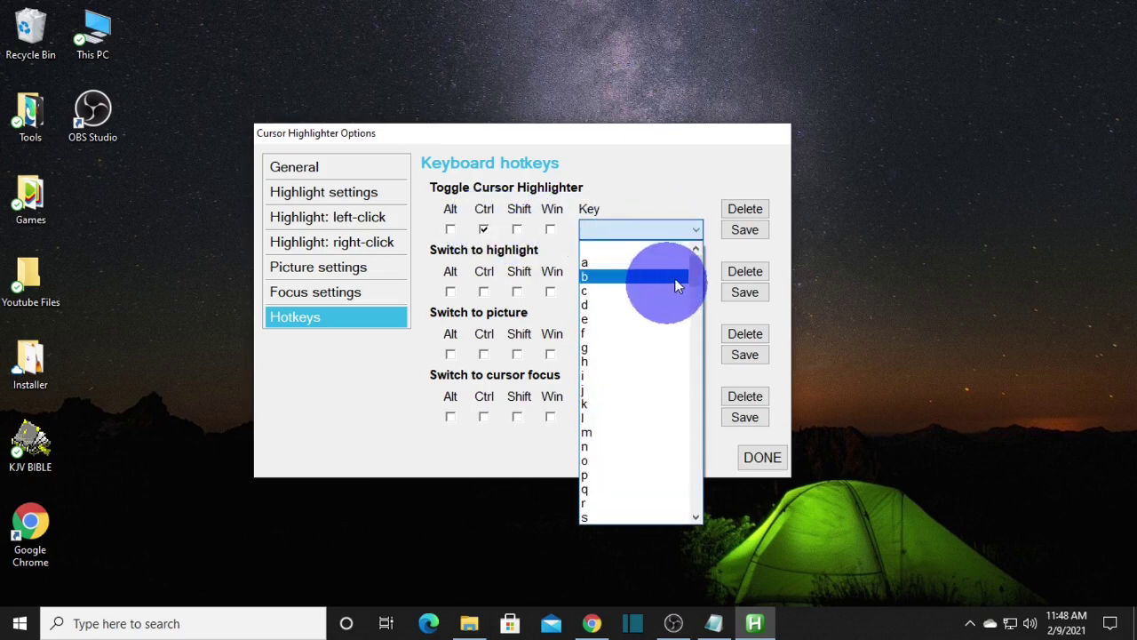
left_click_drag(700, 265, 707, 373)
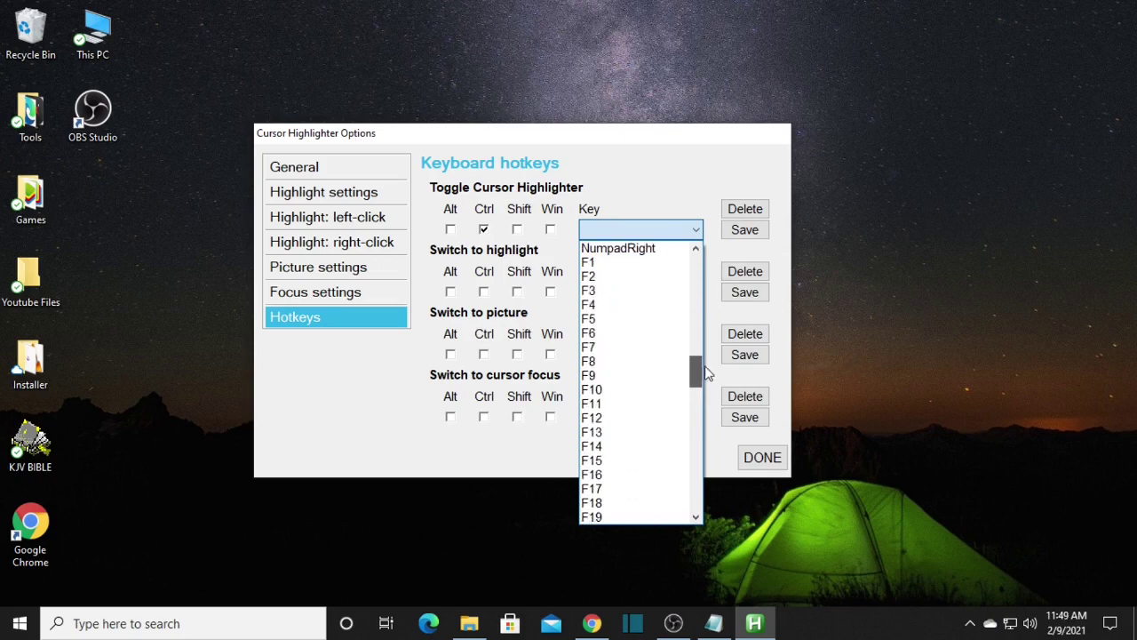
left_click_drag(708, 373, 608, 297)
left_click(607, 297)
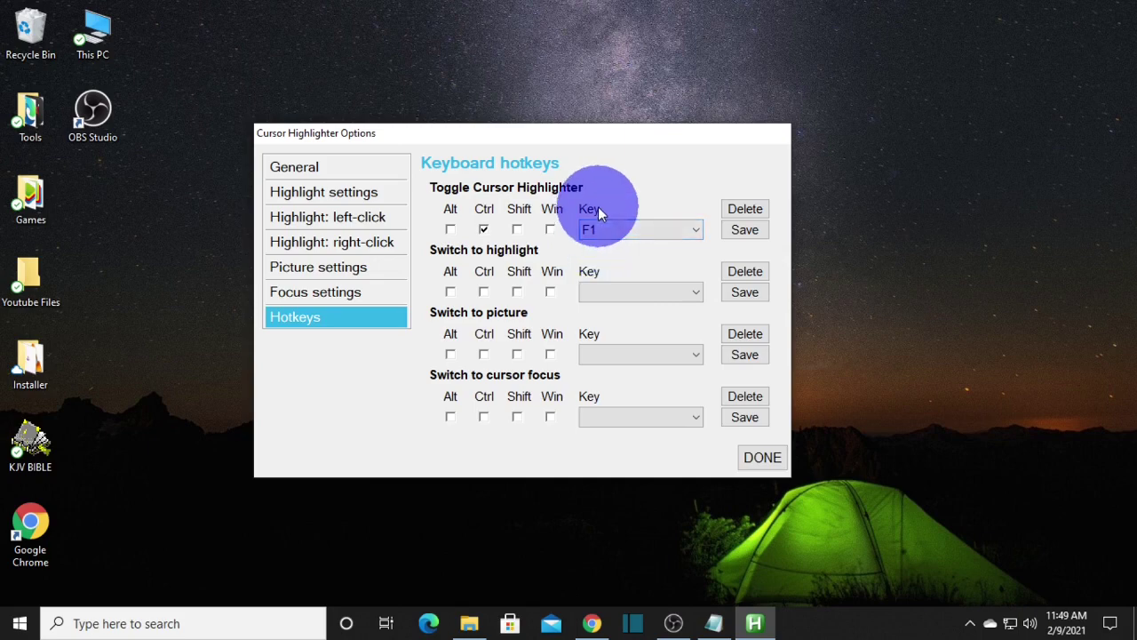
left_click(746, 230)
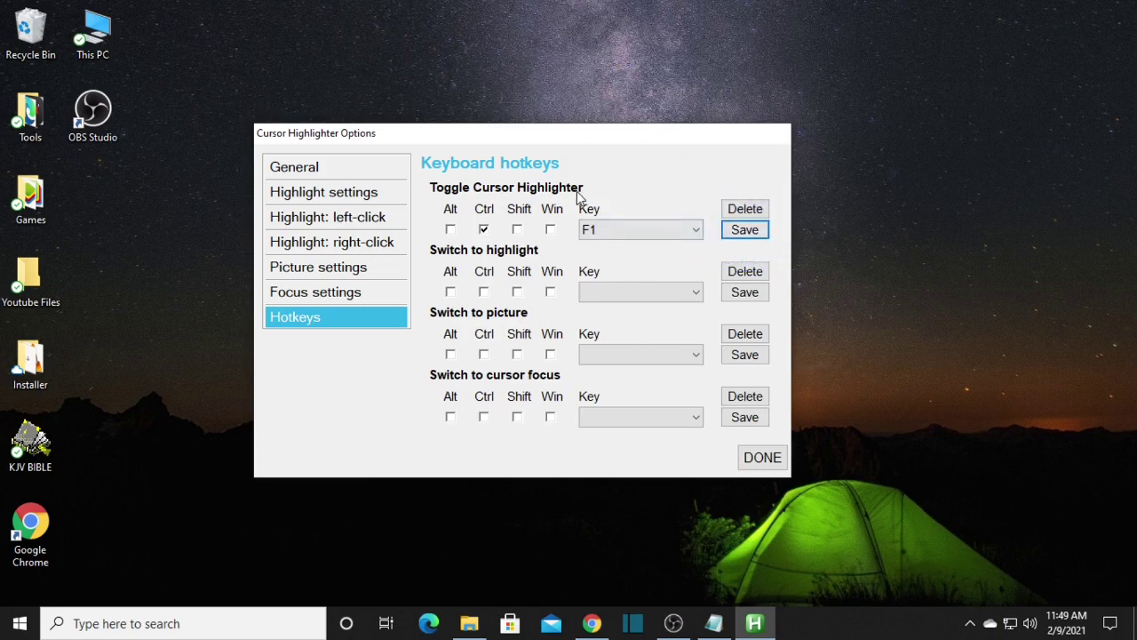
key("ctrl+F1")
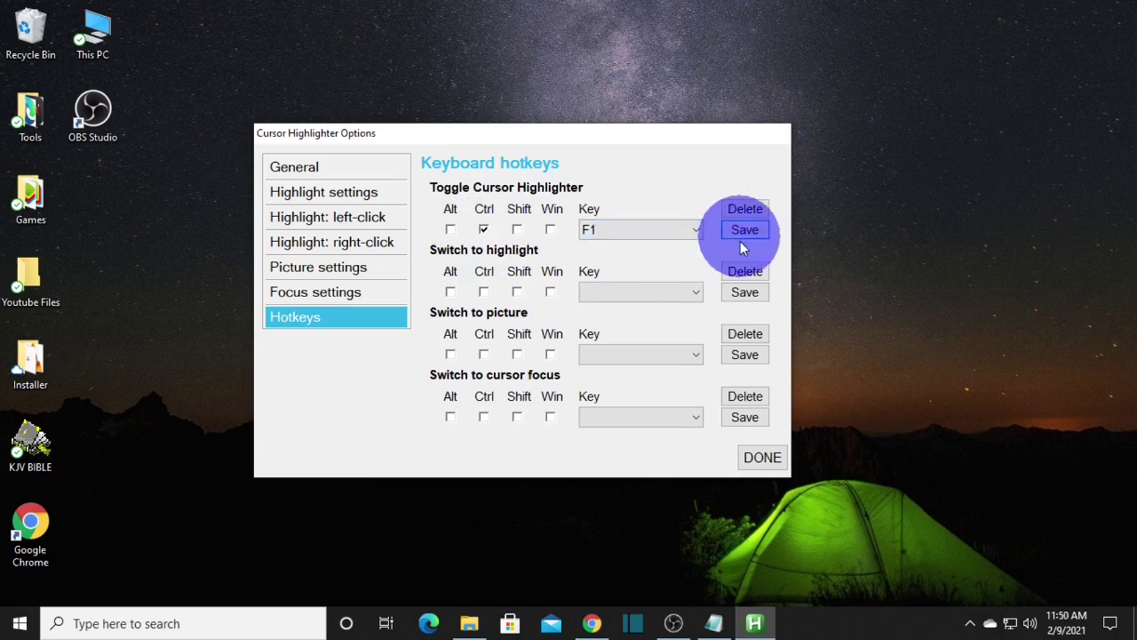
left_click(764, 457)
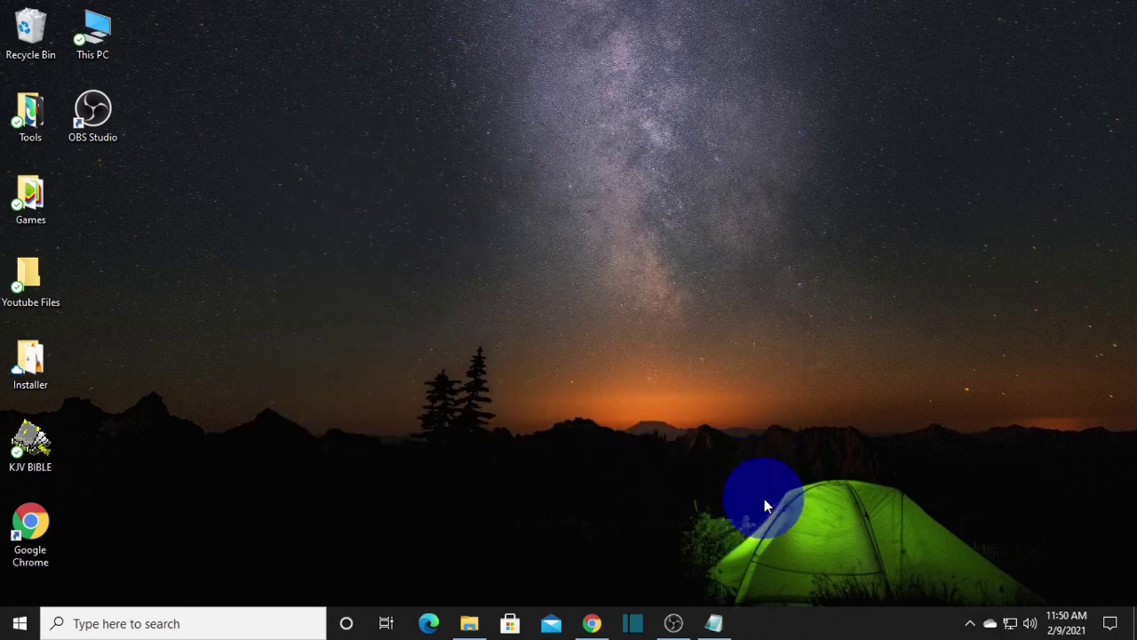